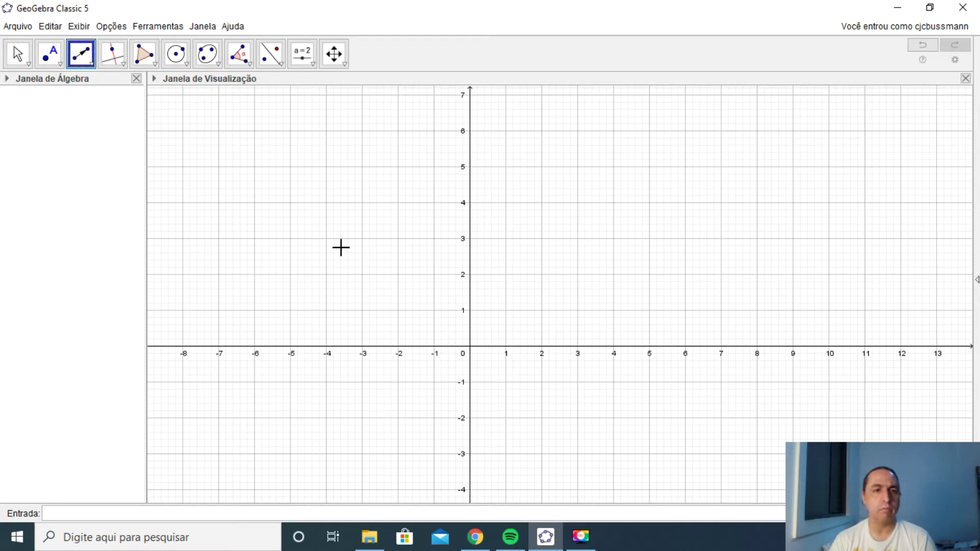
Step: Draw a vector from point A at about (1.72, 1.96) to point B at about (5.46, 4.8)
left_click(531, 275)
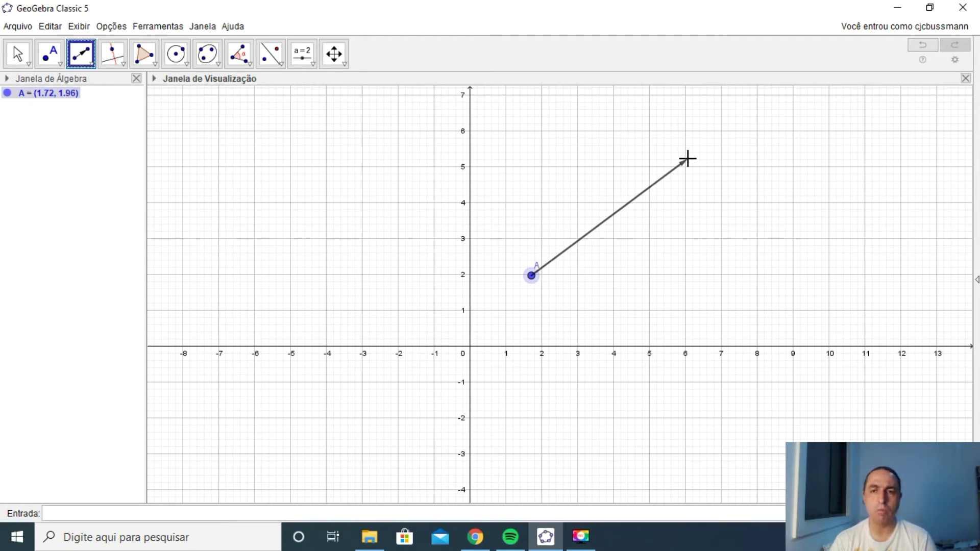
left_click(665, 174)
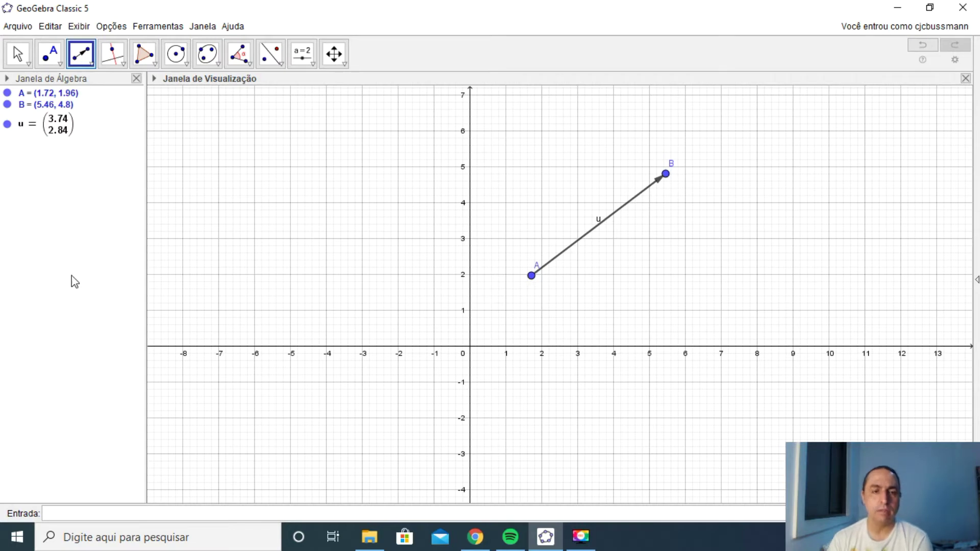
Step: Calculate the components of vector u by entering the coordinate differences 5.46-1.72 and 4.8-1.96
left_click(87, 515)
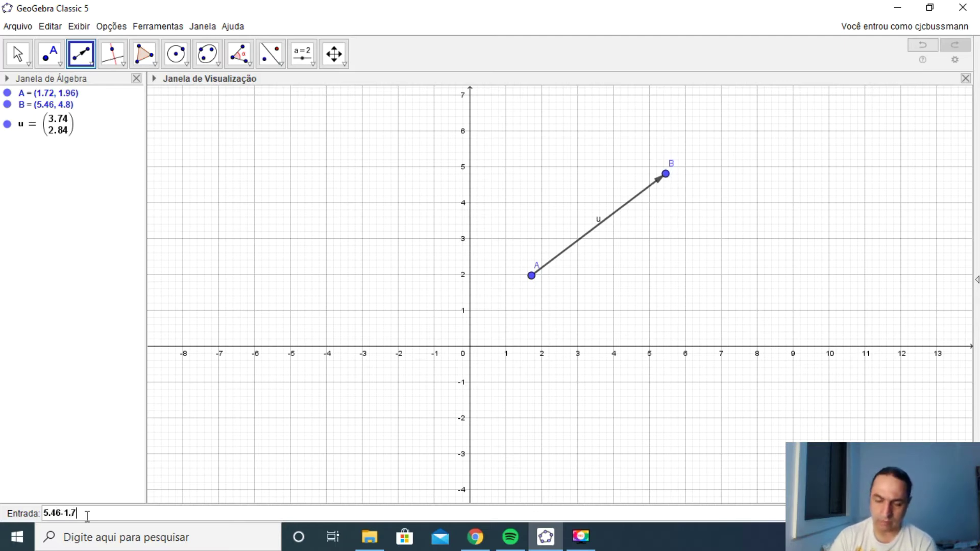
key("Return")
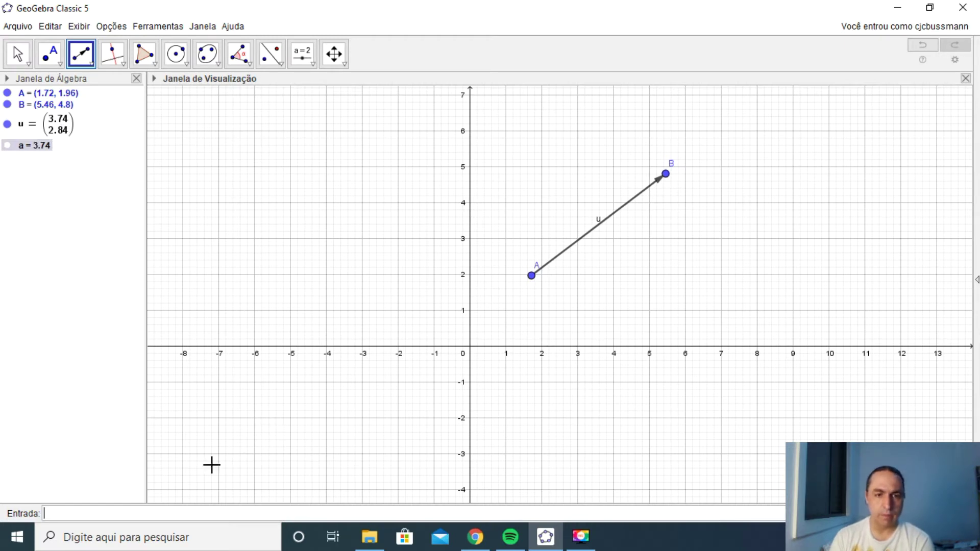
type("4.8-")
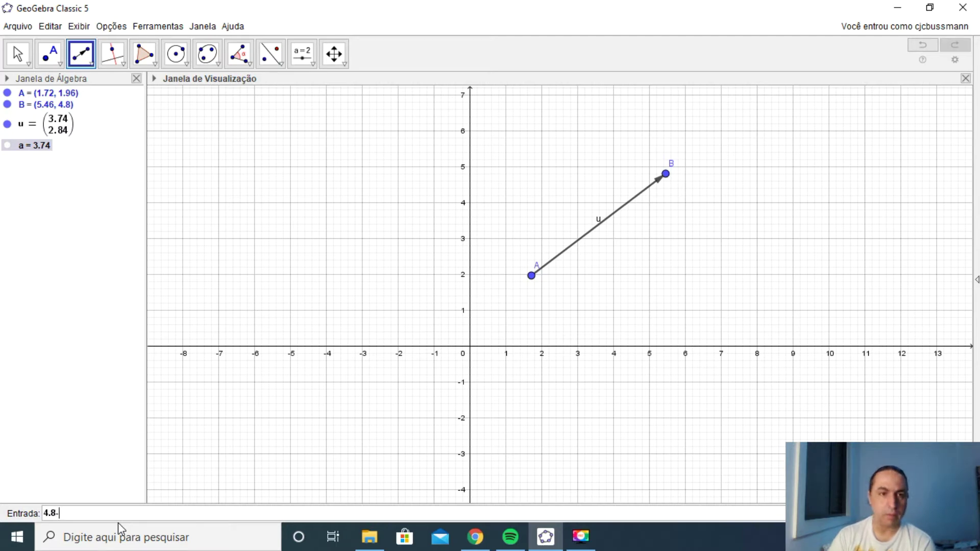
type("1.96")
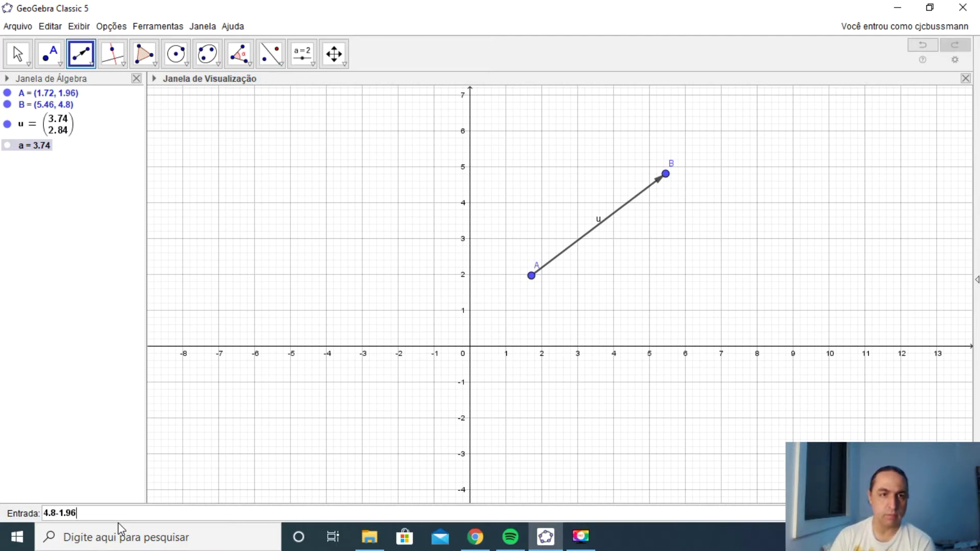
key("Return")
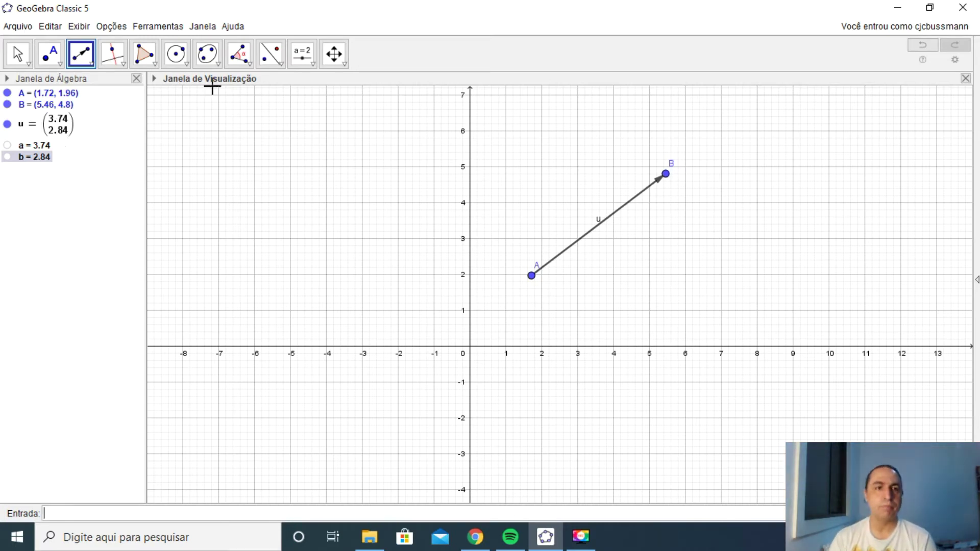
Step: Move vector u so it starts at about (2.66, 2.1), and shift its endpoint B to about (6.42, 4.9)
left_click(19, 55)
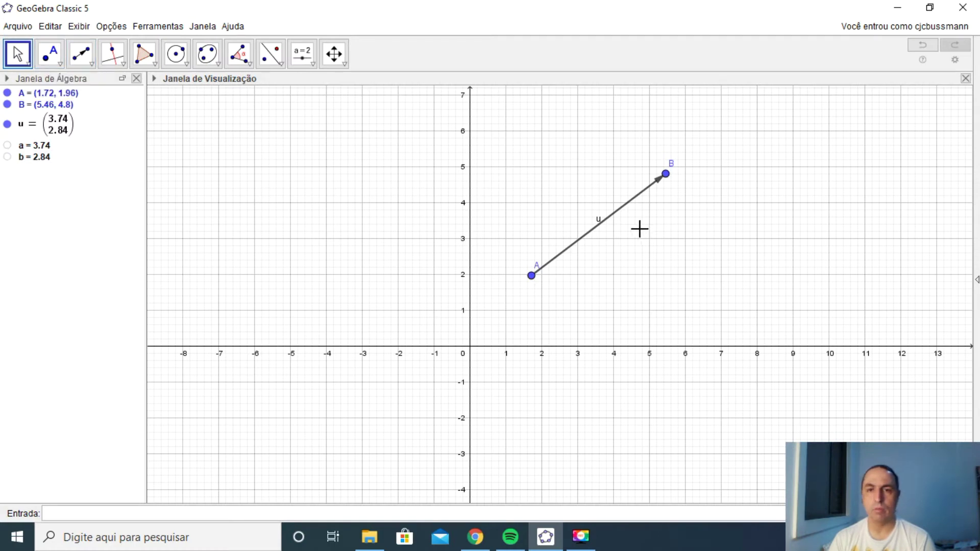
left_click_drag(597, 233, 621, 217)
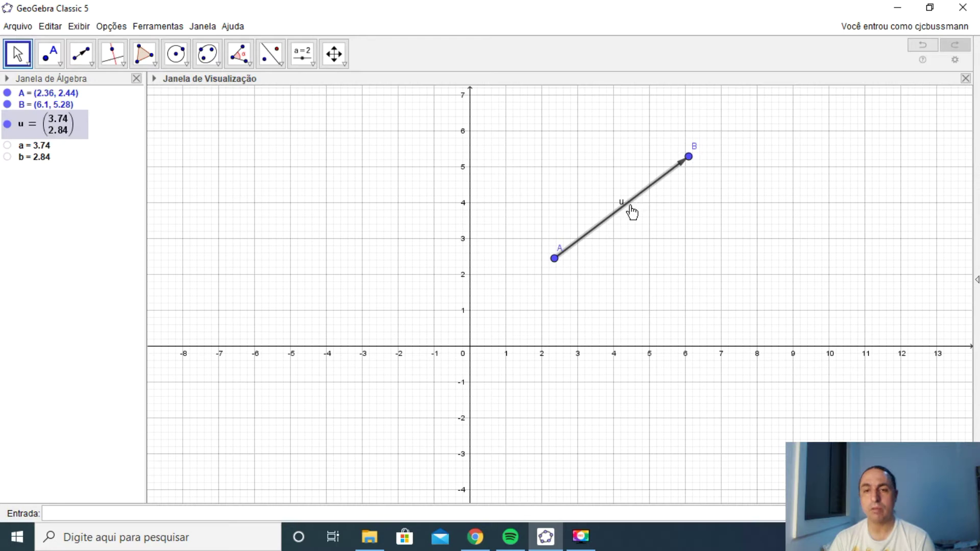
mouse_move(632, 213)
left_mouse_down()
mouse_move(710, 217)
mouse_move(525, 247)
mouse_move(642, 225)
left_mouse_up()
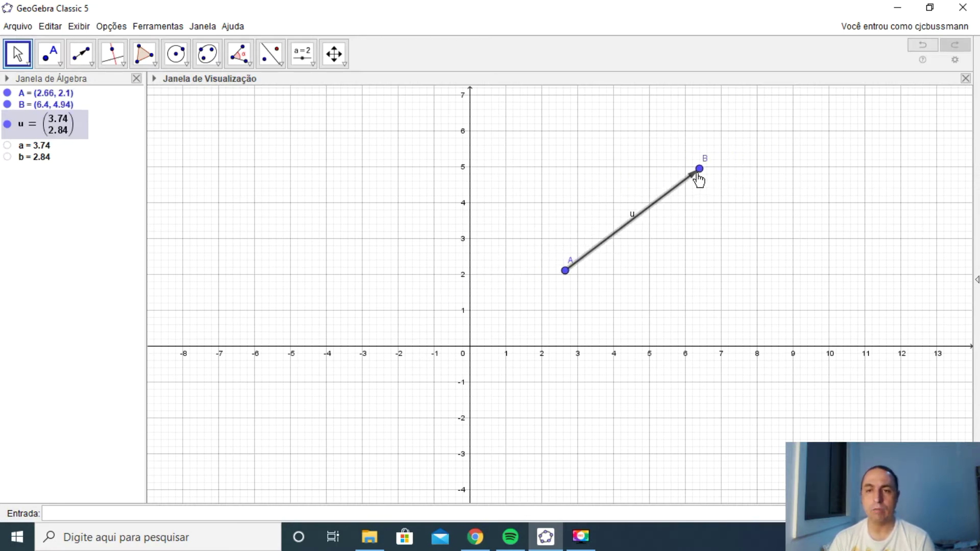
mouse_move(703, 173)
left_mouse_down()
mouse_move(773, 164)
mouse_move(703, 174)
left_mouse_up()
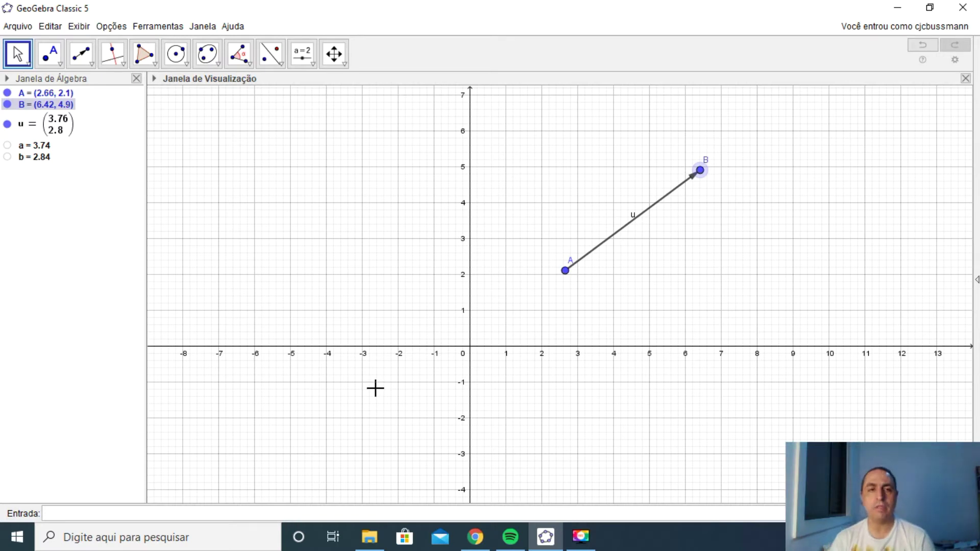
Step: Place point C at about (4.06, 0.68) and create a vector from it equal to vector u with Vetor a Partir de um Ponto
left_click(91, 64)
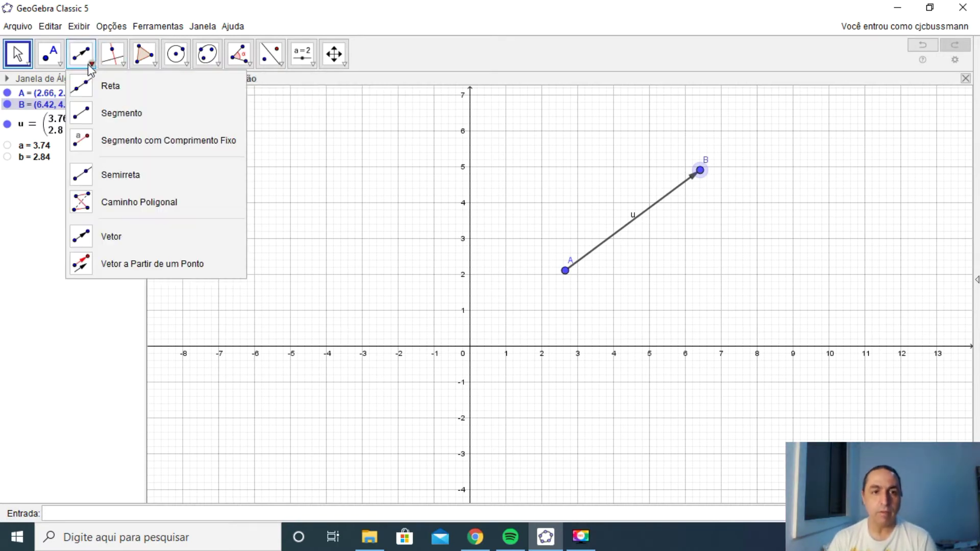
left_click(118, 263)
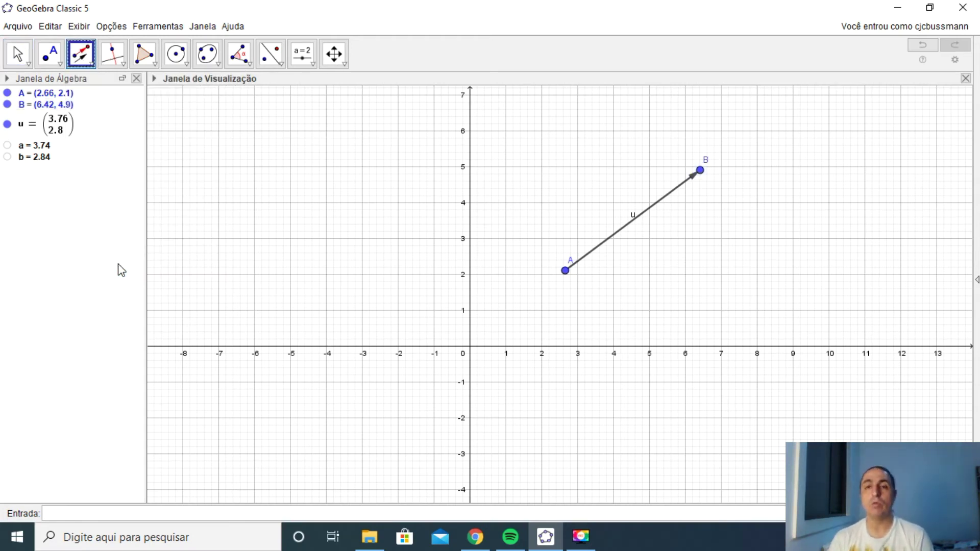
left_click(47, 64)
left_click(81, 87)
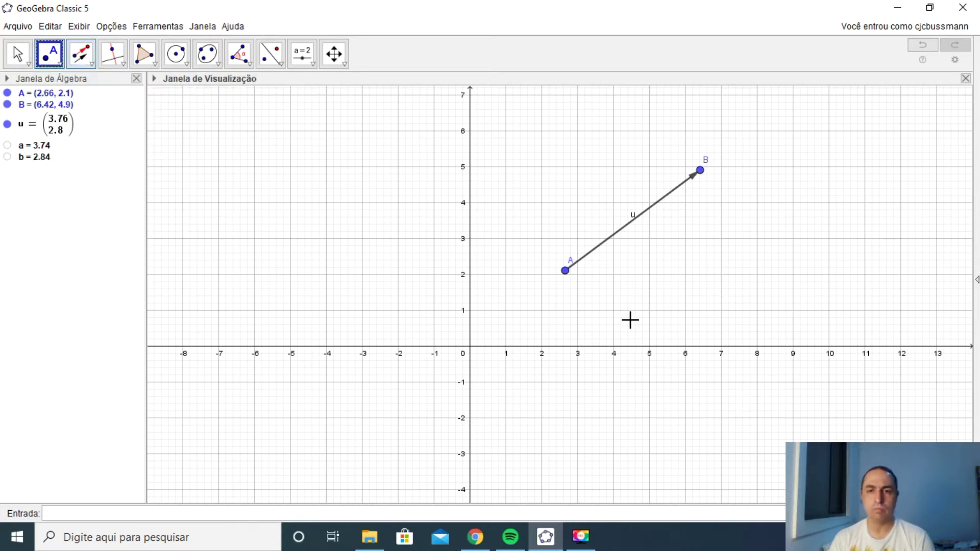
left_click(614, 321)
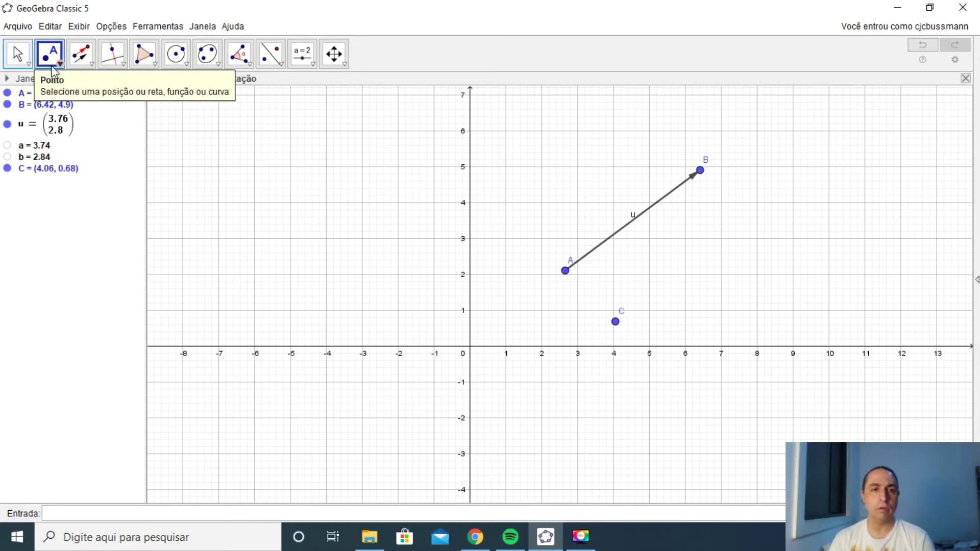
left_click(89, 57)
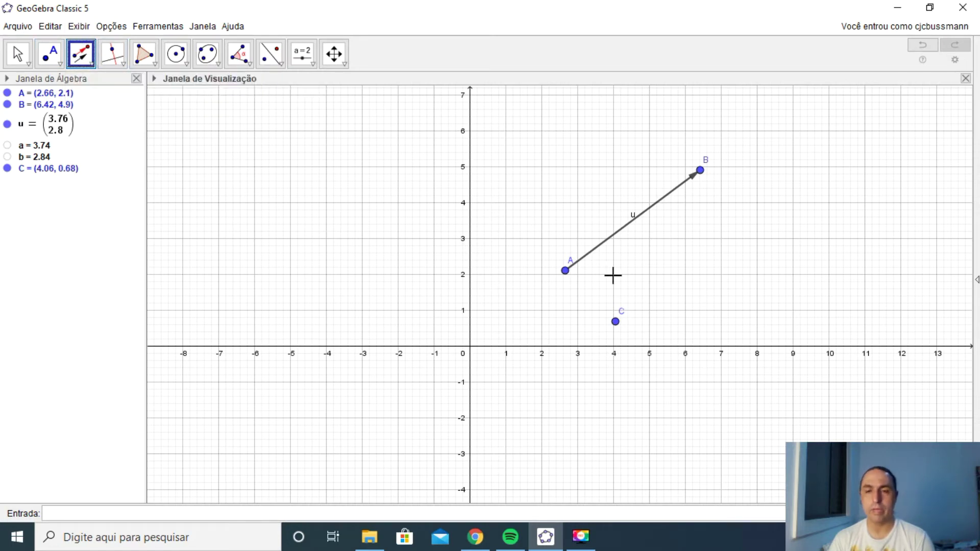
left_click(616, 321)
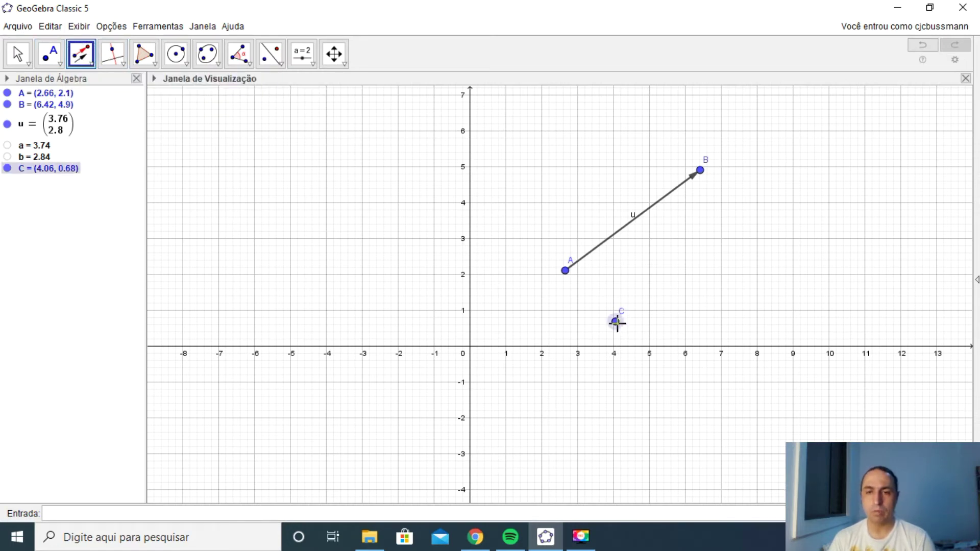
left_click(633, 226)
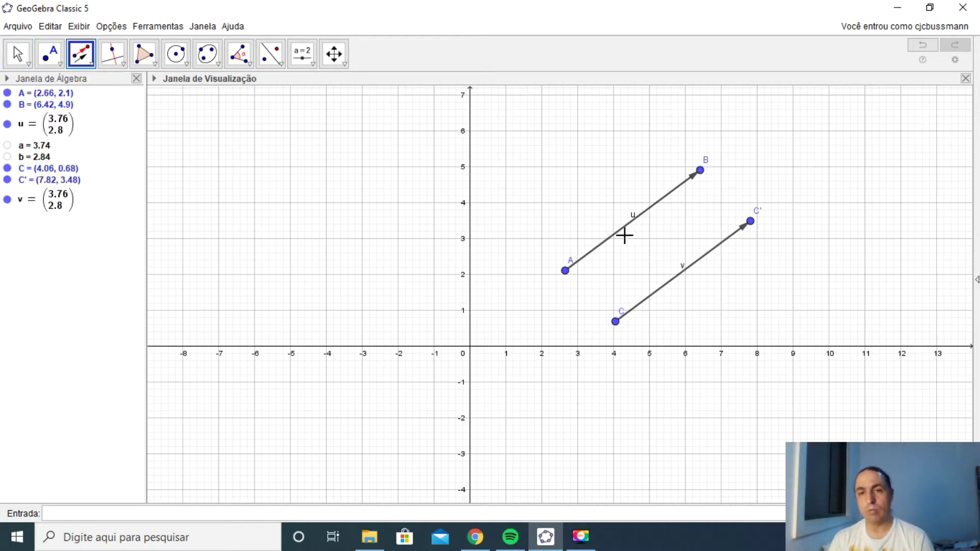
Step: Reposition vector v, try moving it by its endpoint C', and place its origin C at (6, 1)
left_click(19, 64)
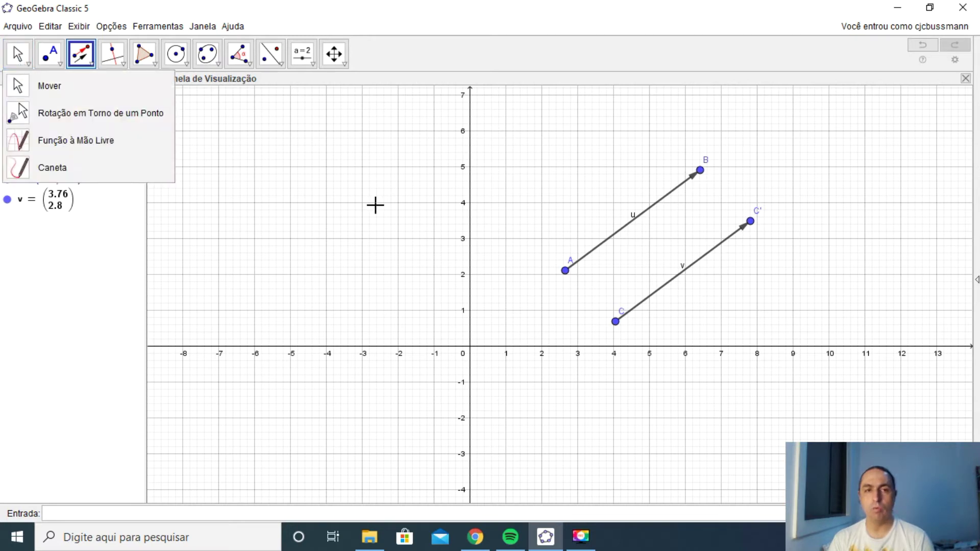
left_click(81, 85)
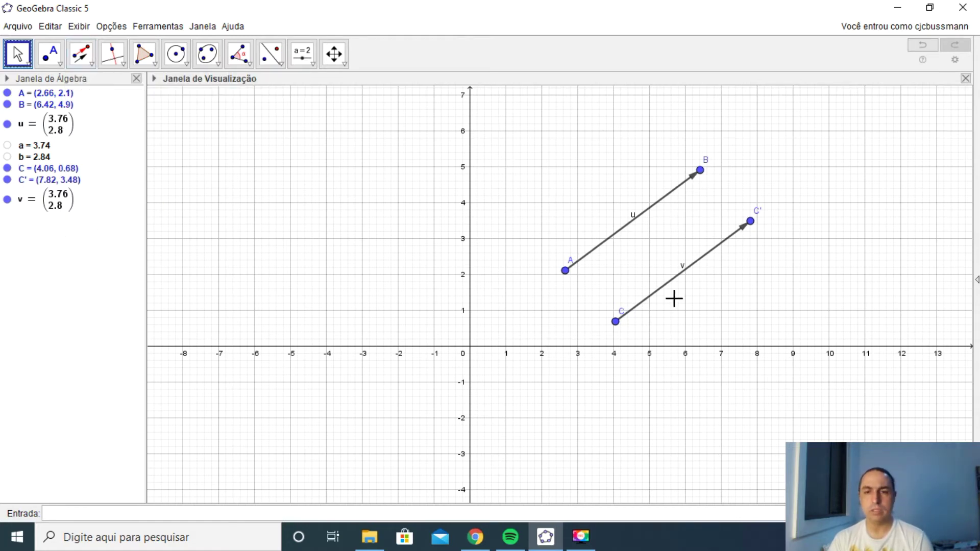
left_click_drag(688, 272, 778, 295)
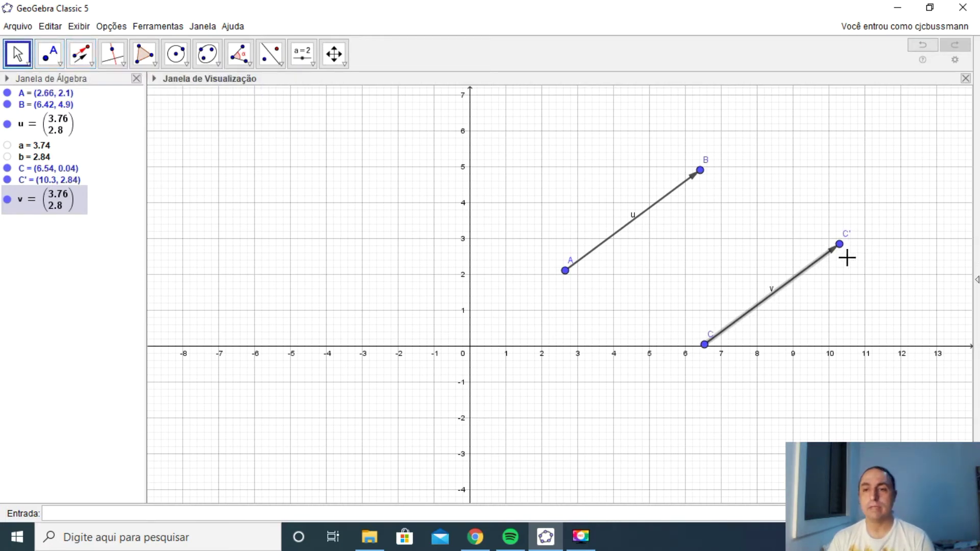
left_click(840, 244)
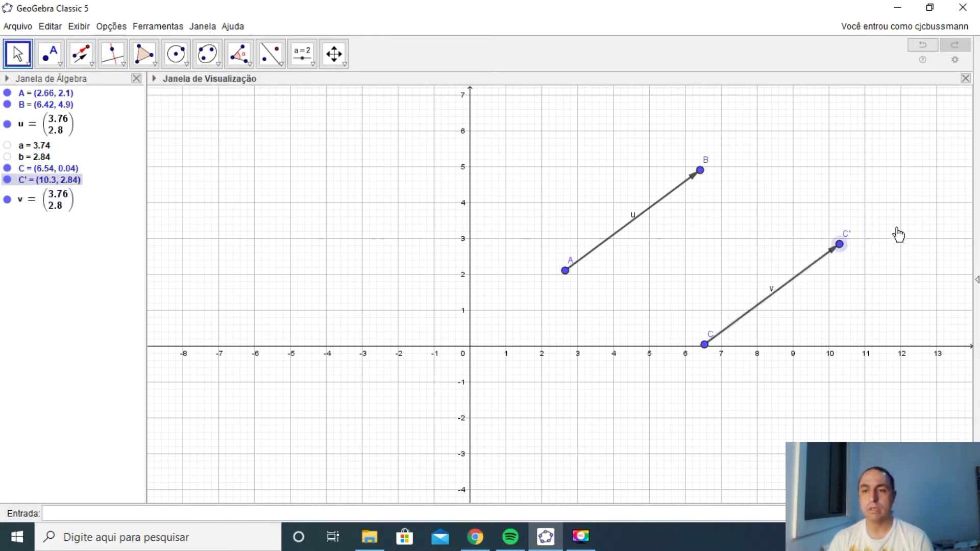
left_click_drag(706, 356, 687, 312)
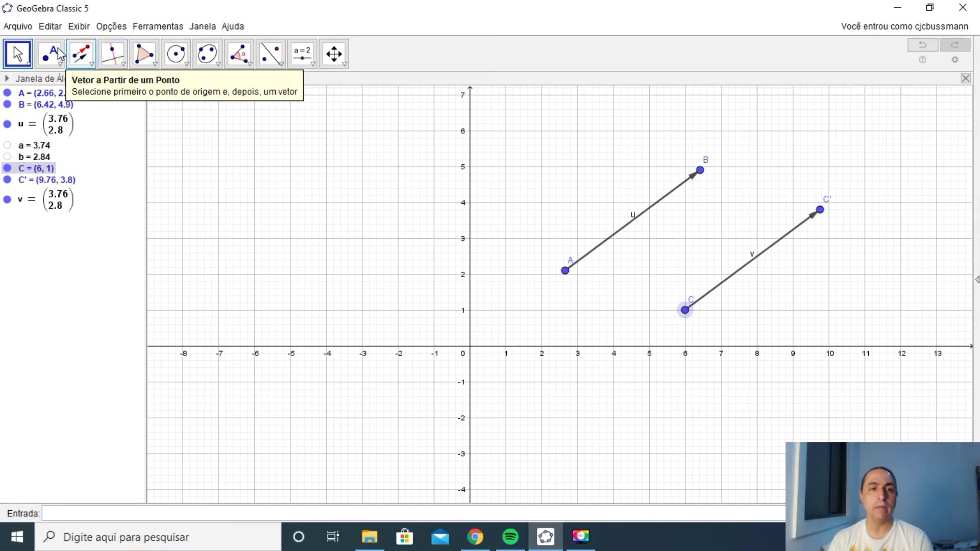
Step: Change vector u by moving point B to about (5.98, 4.34) and on to about (7.38, 5.06)
left_click_drag(708, 172, 684, 191)
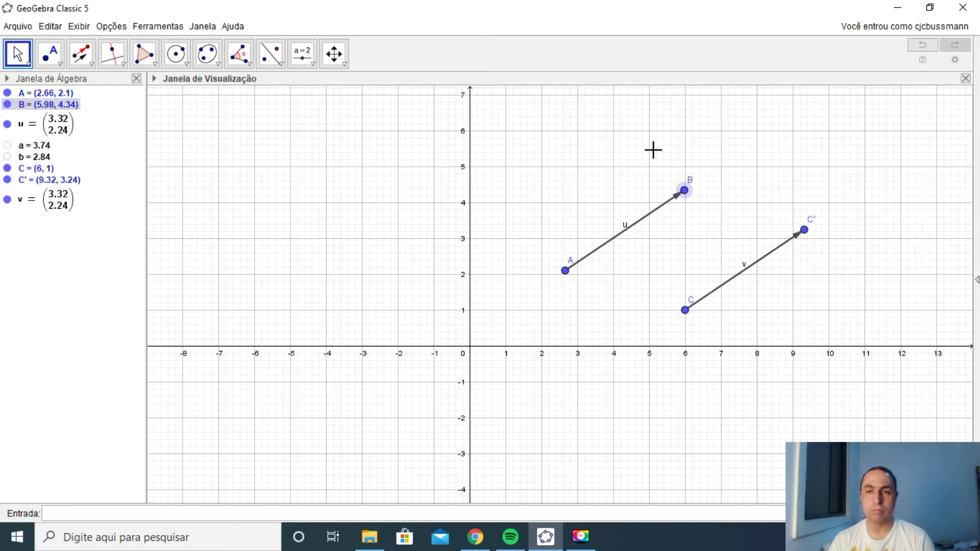
left_click_drag(693, 193, 736, 170)
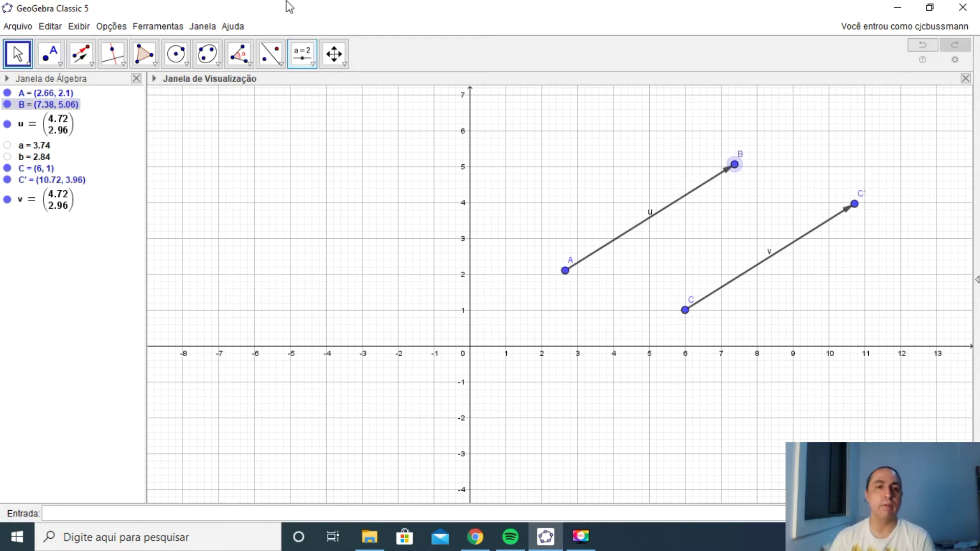
left_click(81, 53)
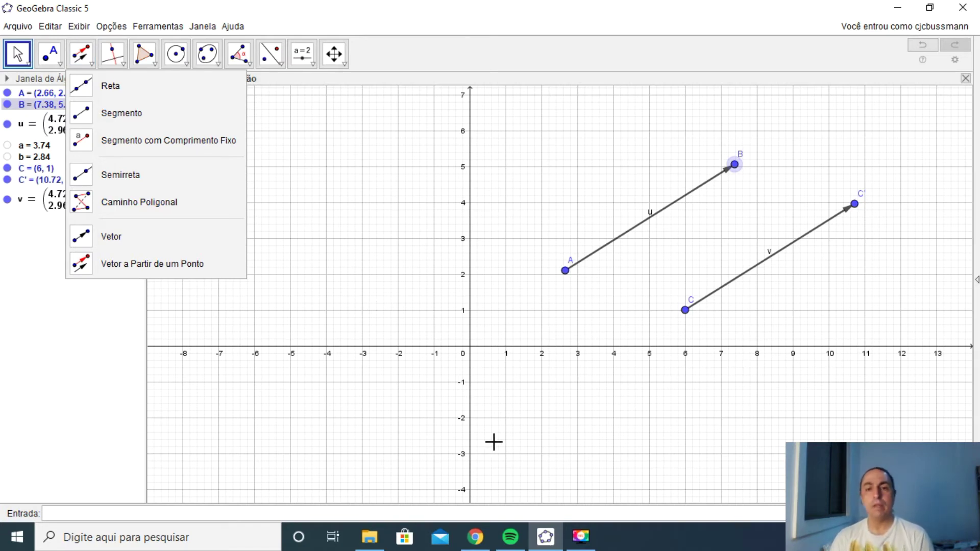
left_click(381, 293)
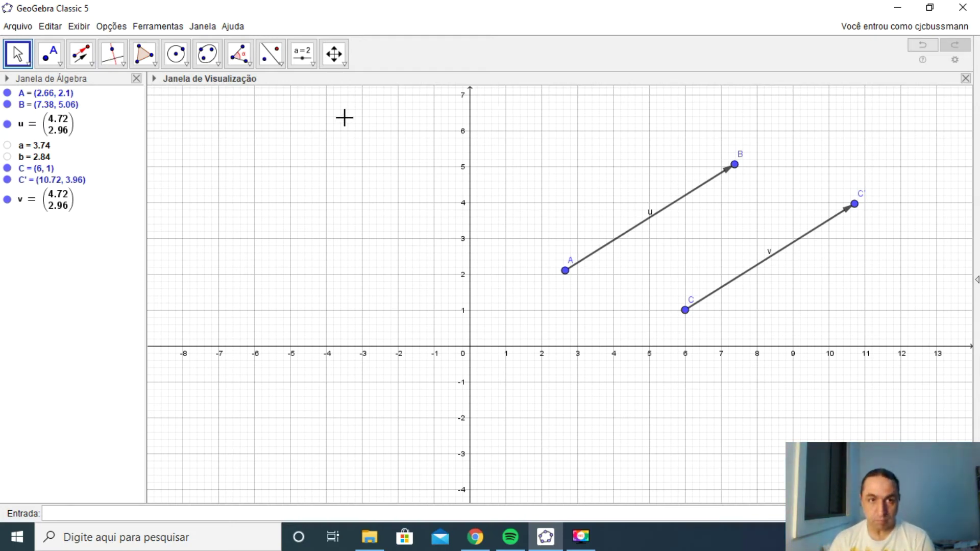
left_click(123, 63)
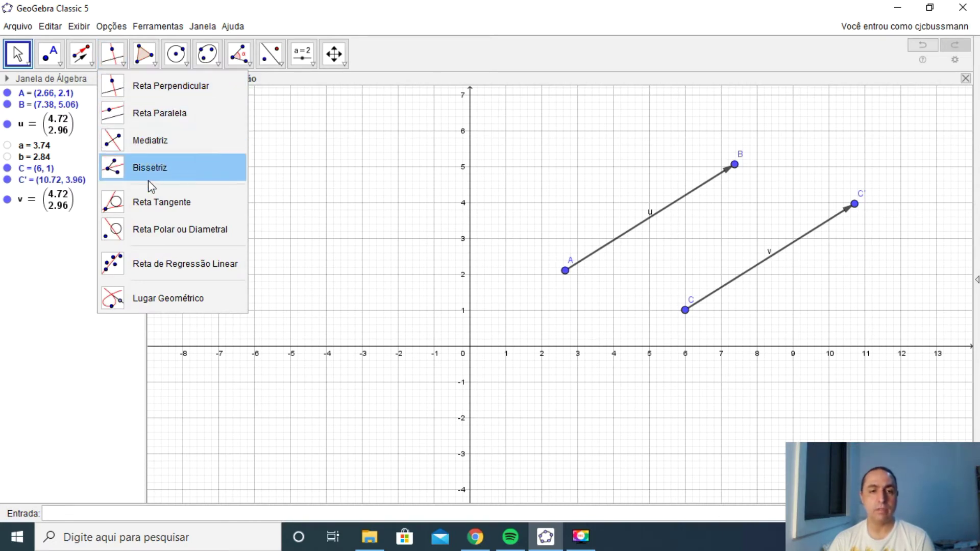
left_click(178, 141)
left_click(122, 62)
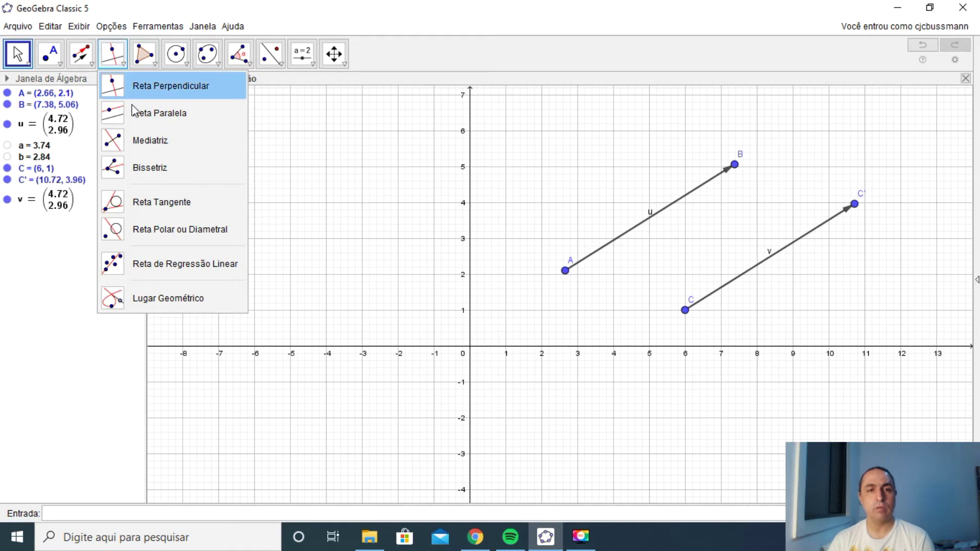
left_click(322, 179)
Step: Delete vector u and points C, A and B from the graphics view
left_click(345, 64)
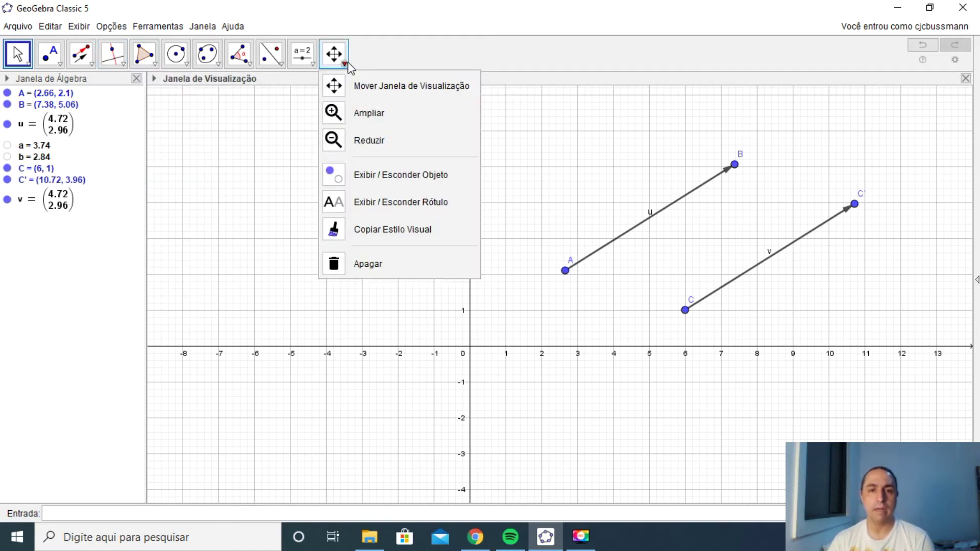
left_click(374, 264)
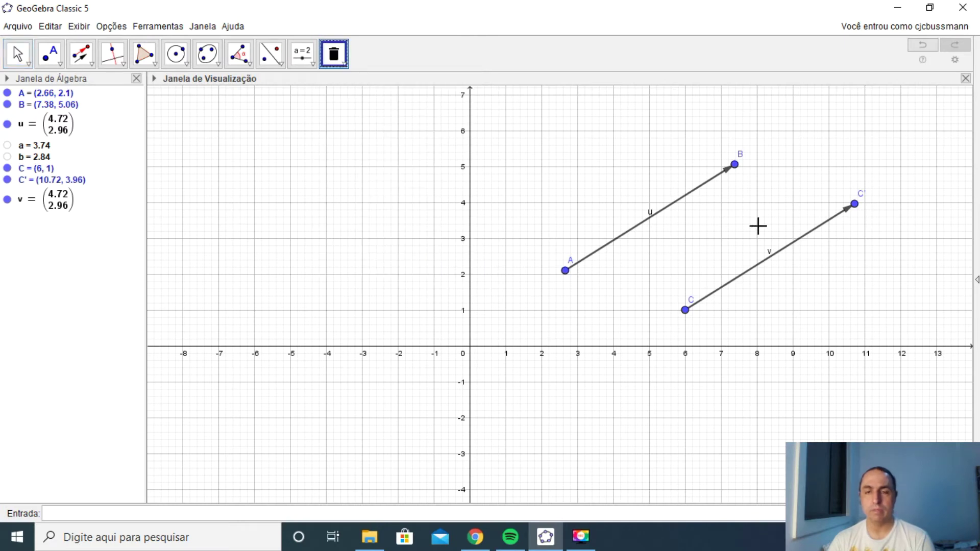
left_click(668, 206)
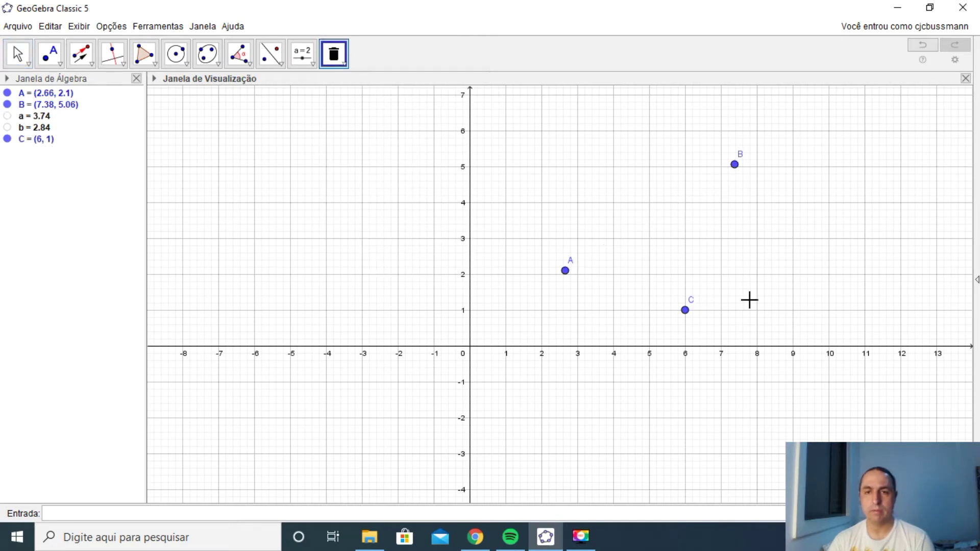
left_click(685, 310)
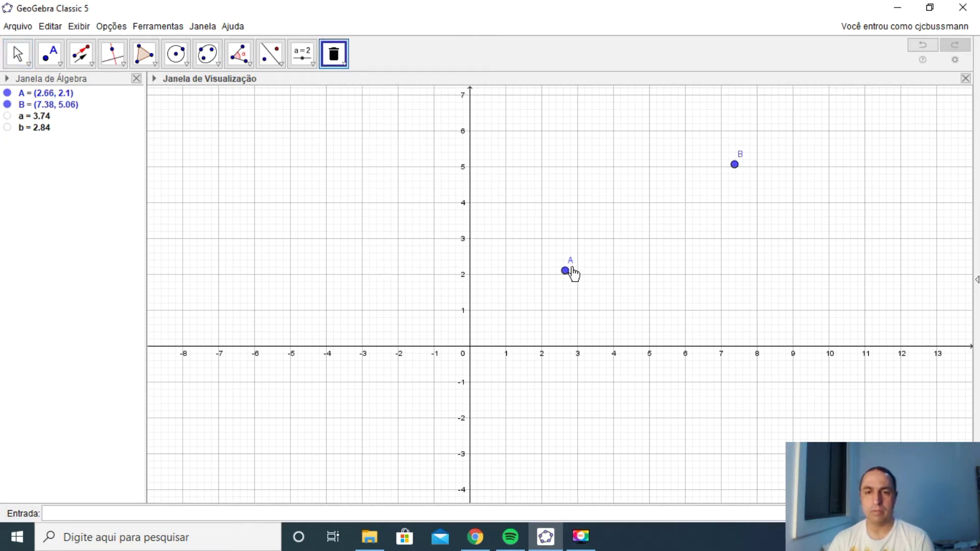
left_click(565, 271)
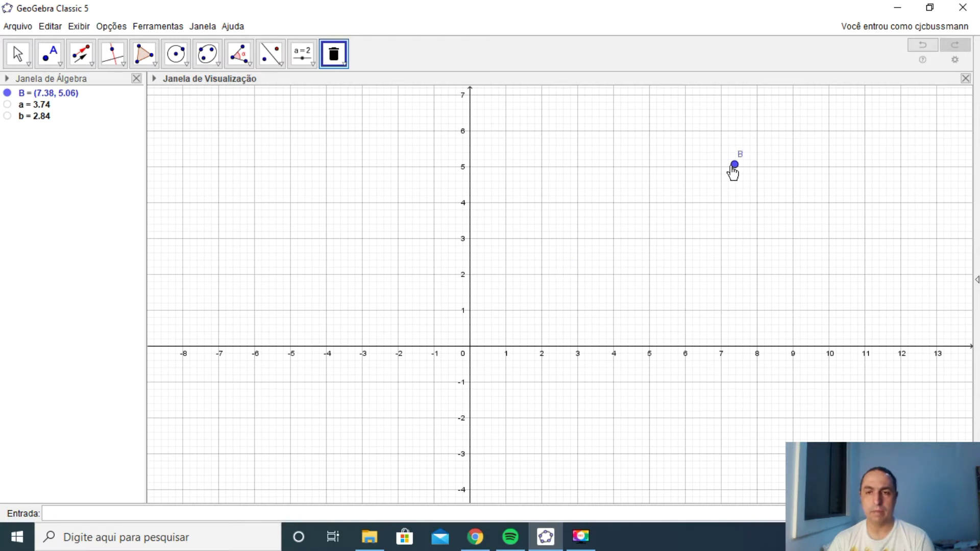
left_click(734, 165)
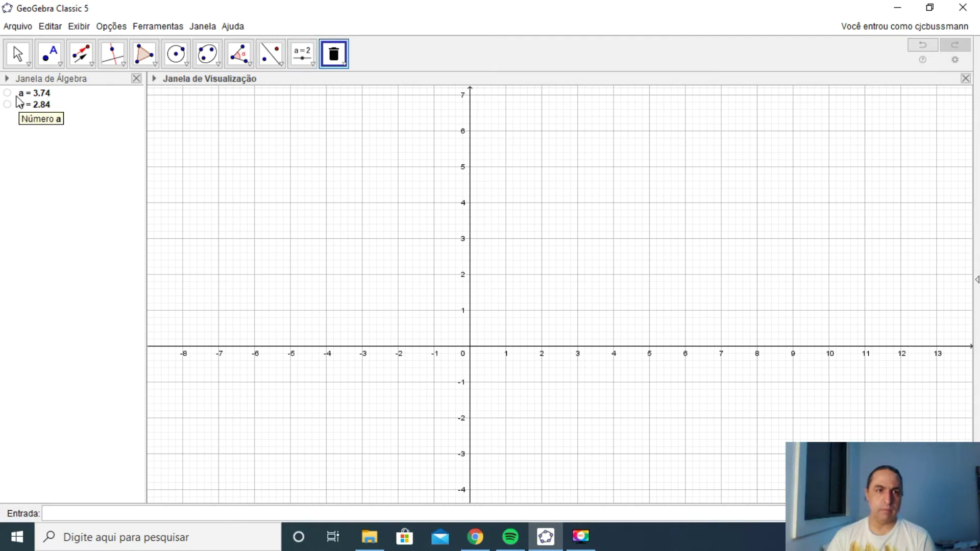
Step: Delete the numbers a and b from the Janela de Álgebra
right_click(47, 96)
left_click(59, 142)
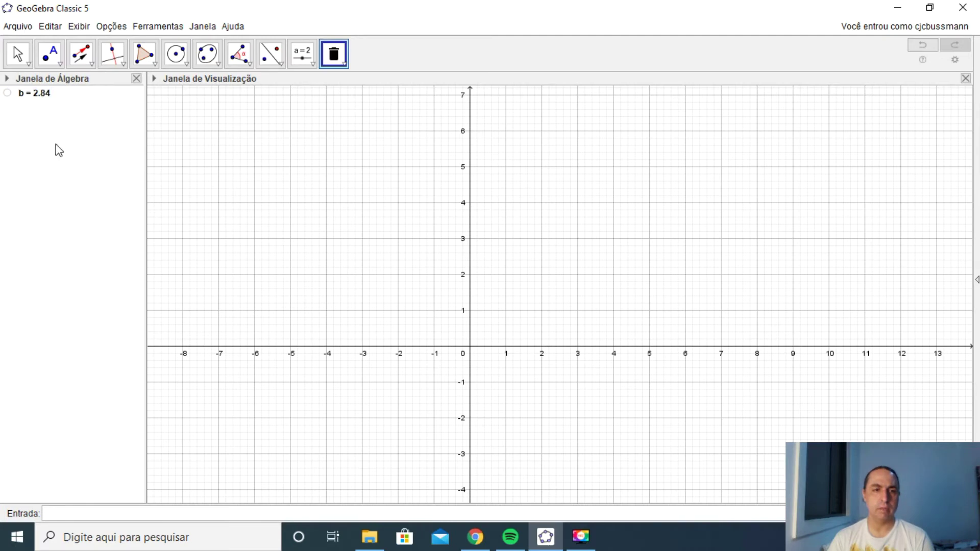
right_click(37, 98)
left_click(83, 146)
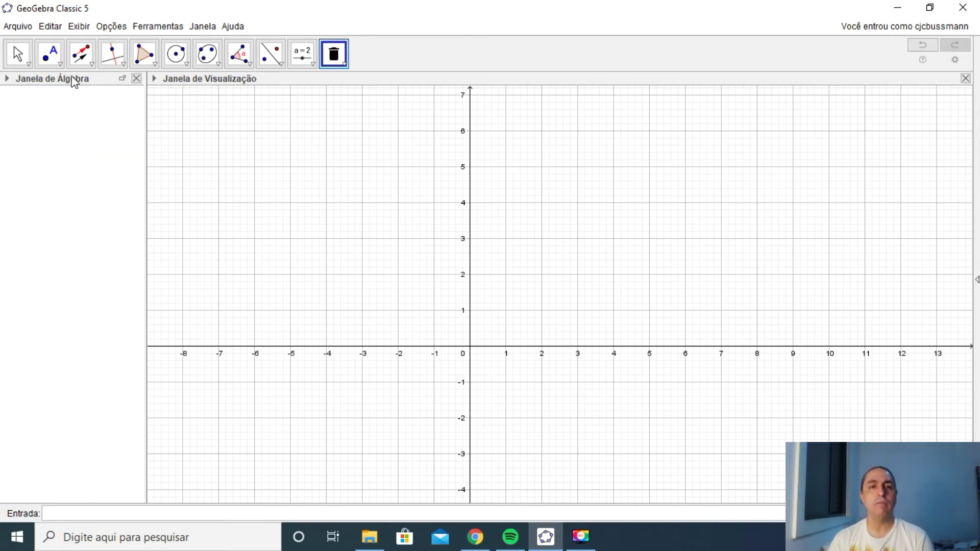
Step: Choose Reta Perpendicular among the special line tools, and place point A at about (3.42, 4.64) with the Ponto tool
left_click(124, 64)
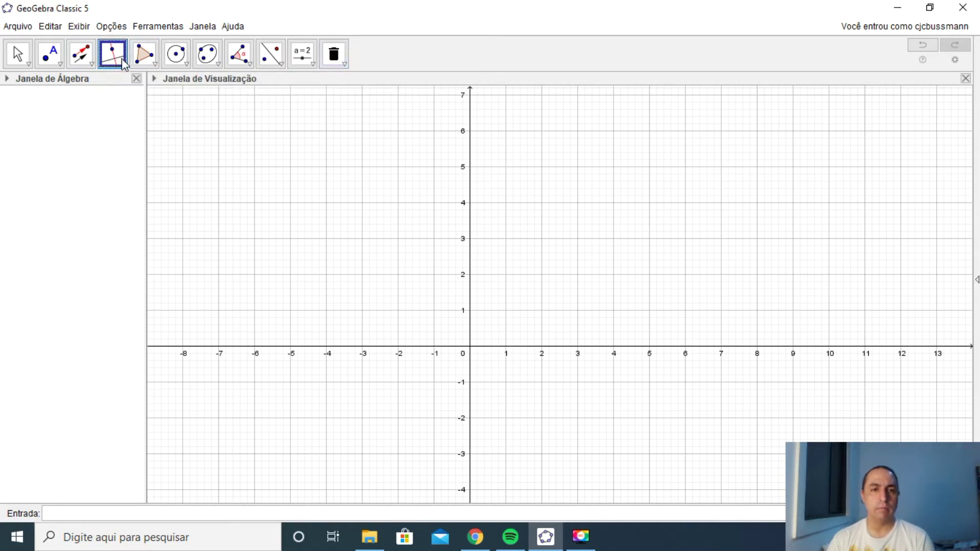
left_click(125, 65)
left_click(148, 86)
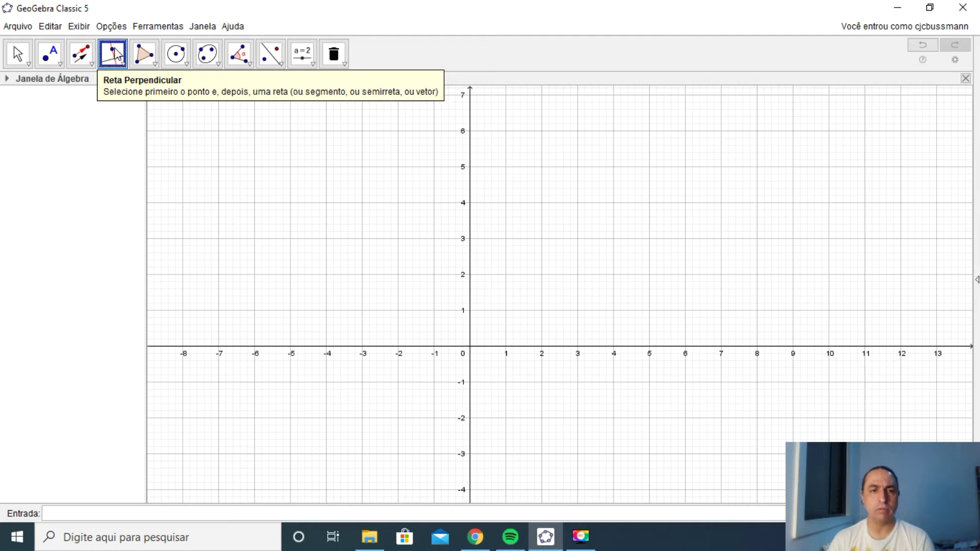
left_click(49, 54)
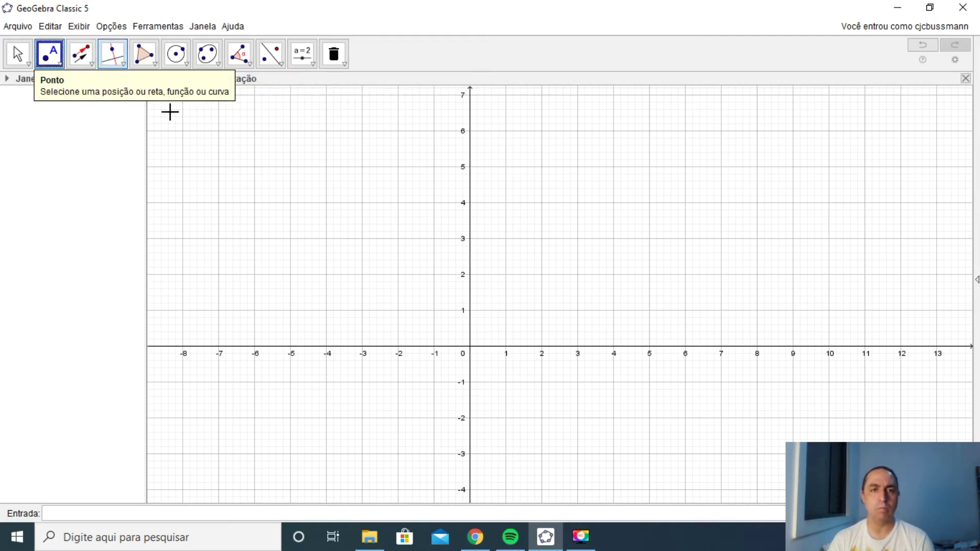
left_click(590, 179)
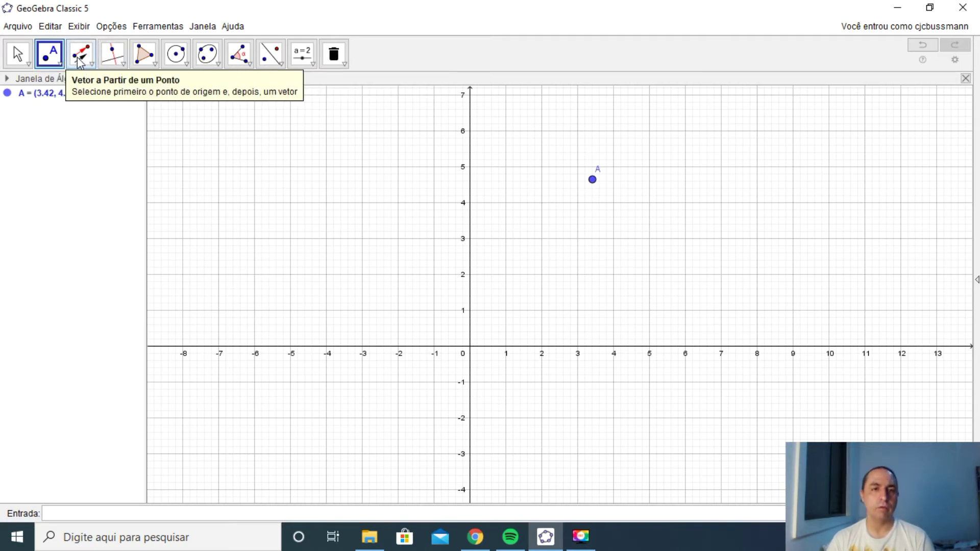
Step: Draw a line with the Reta tool through new points at about (-1.62, 3.24) and (7.14, -1.56)
left_click(92, 65)
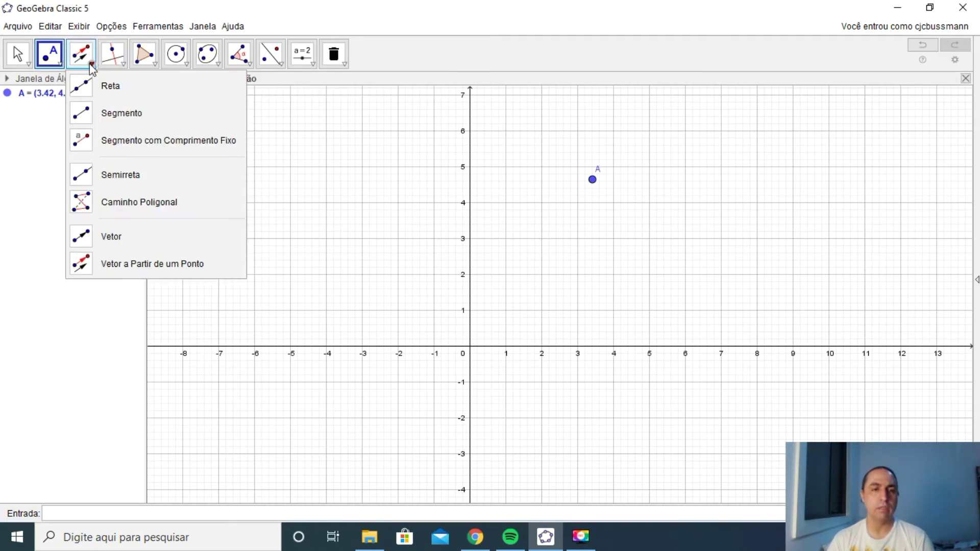
left_click(104, 86)
left_click(411, 230)
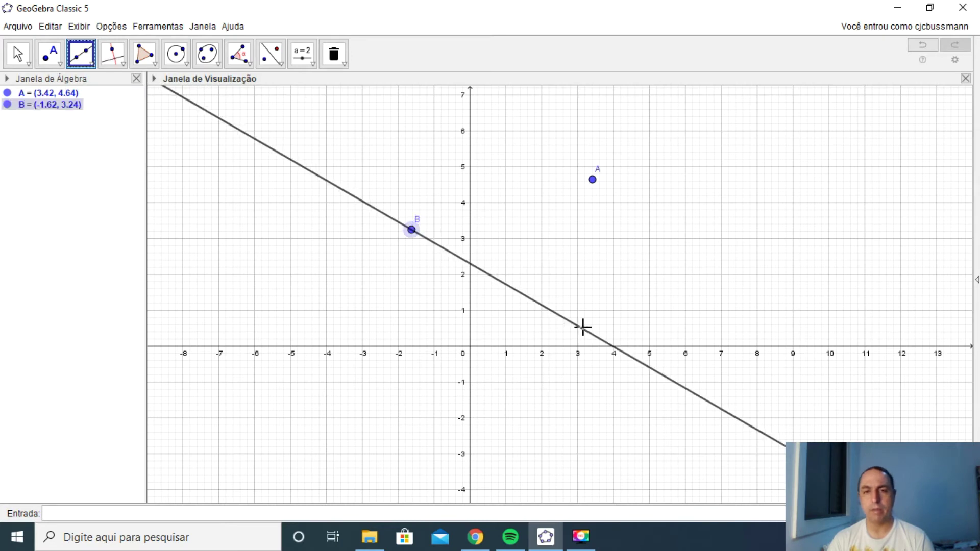
left_click(725, 401)
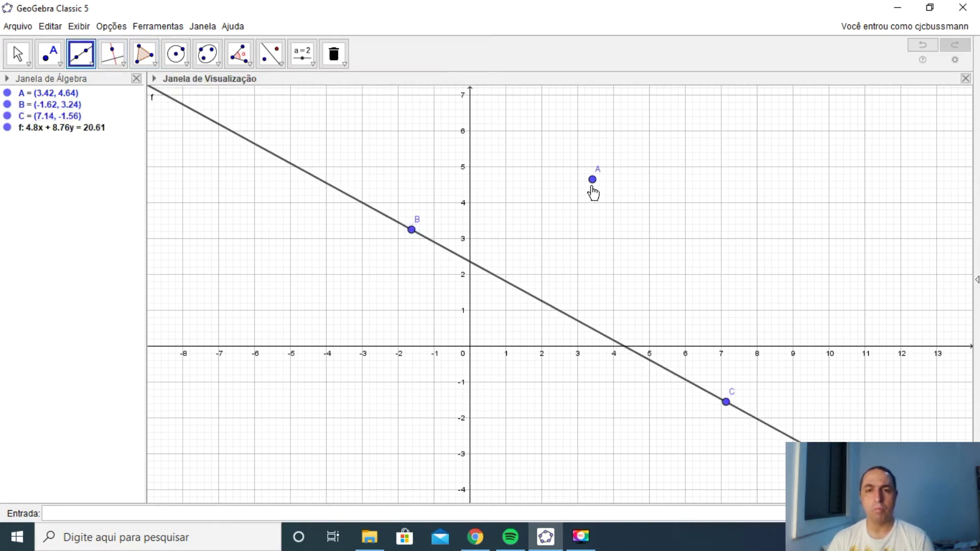
Step: Construct the line through point A perpendicular to the line BC with Reta Perpendicular
left_click(108, 54)
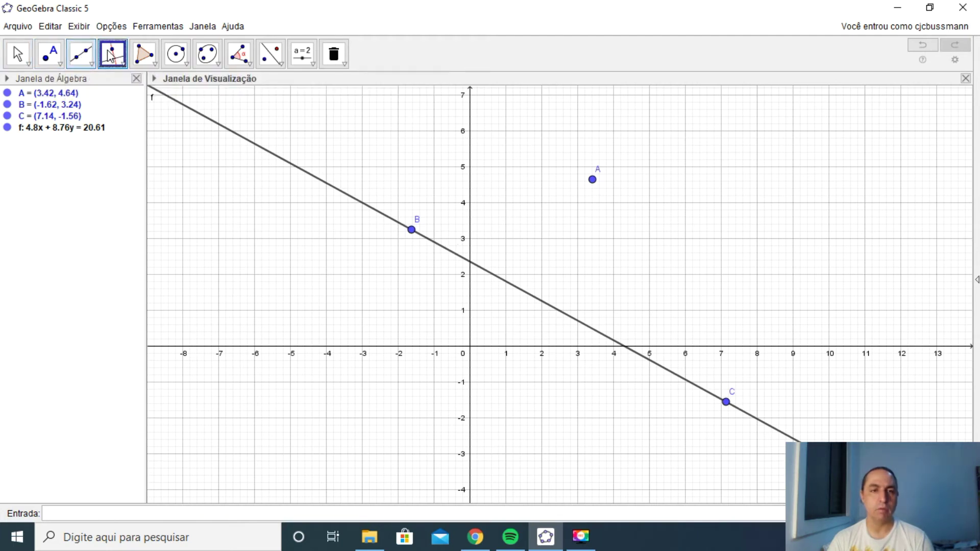
left_click(593, 180)
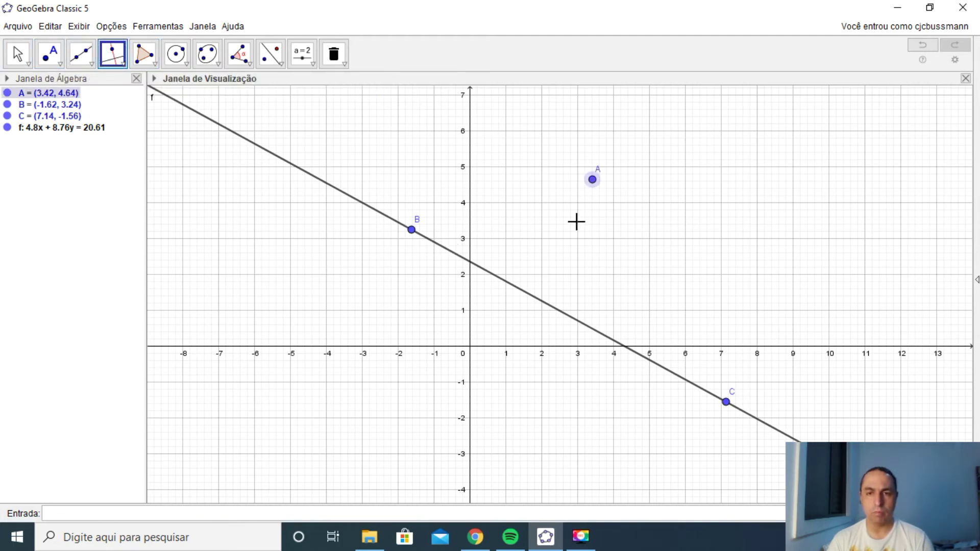
left_click(520, 289)
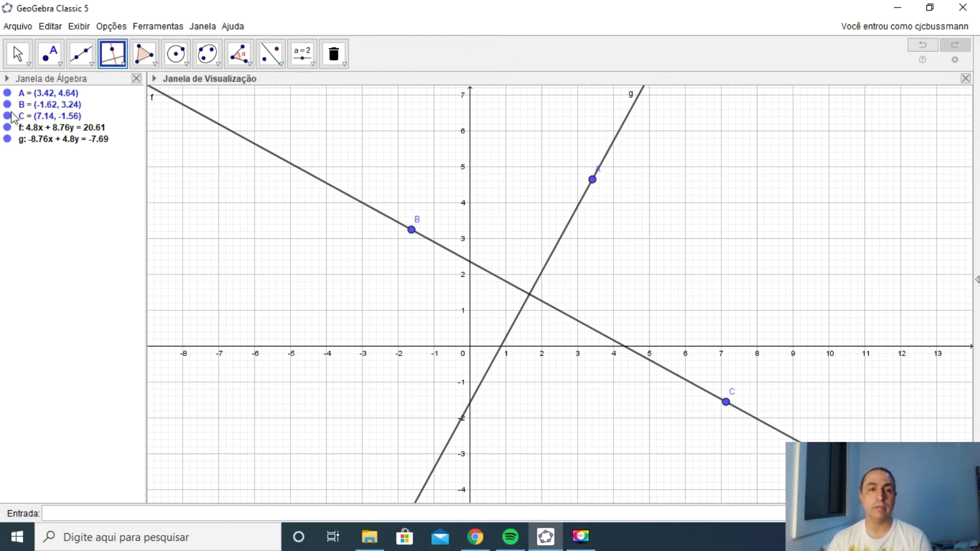
Step: Move C to (9, 2), B to about (-2.3, 2.34), A to about (1.7, 4.26), and C again to about (8.8, 2.46)
left_click(15, 52)
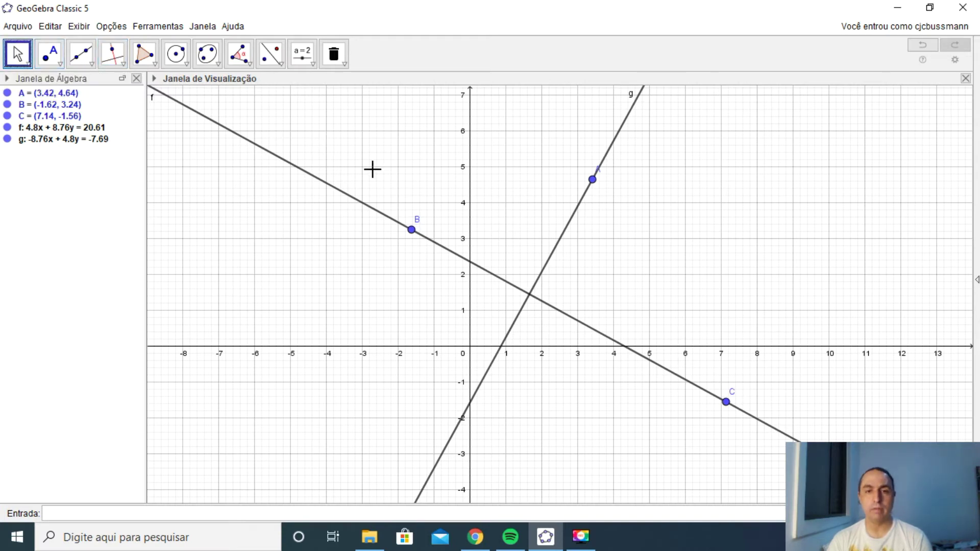
left_click_drag(731, 407, 796, 282)
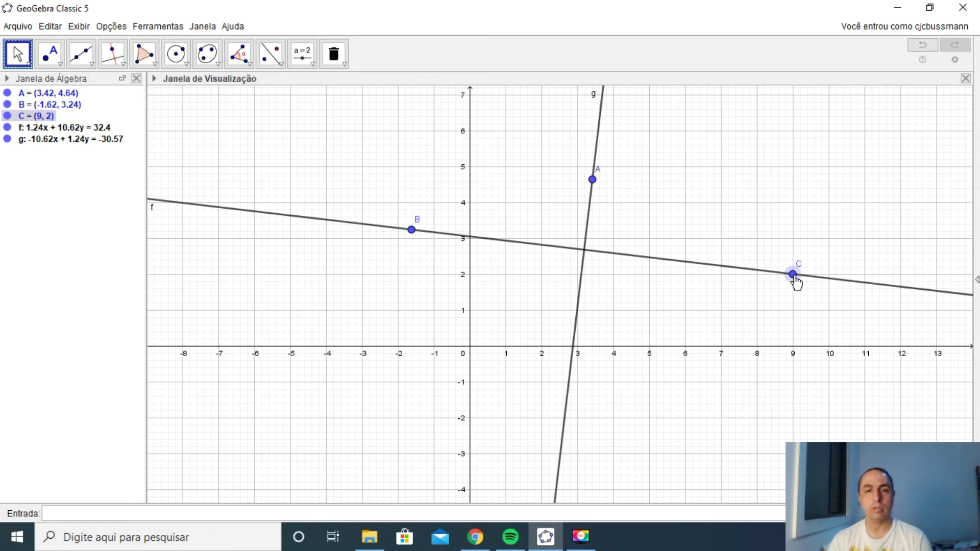
left_click_drag(411, 233, 387, 263)
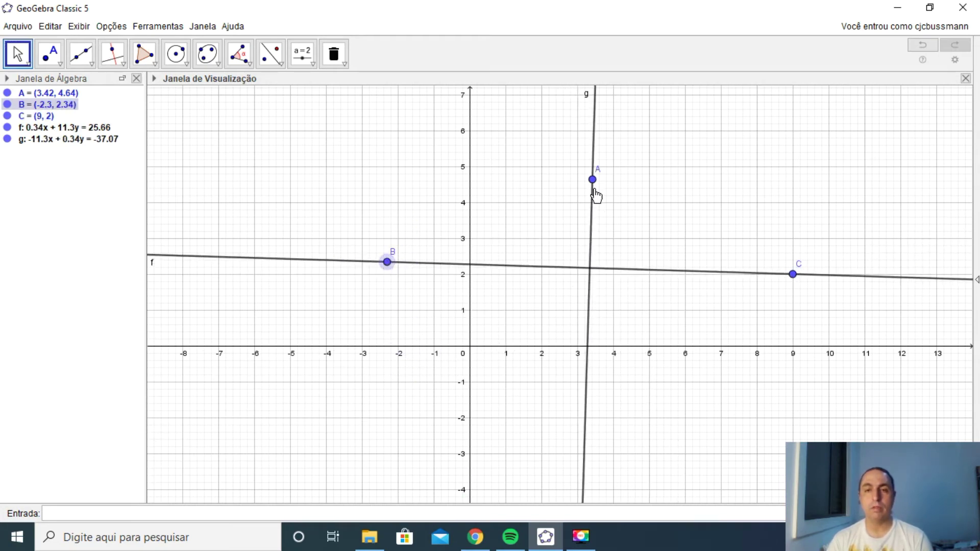
left_click_drag(592, 186, 531, 194)
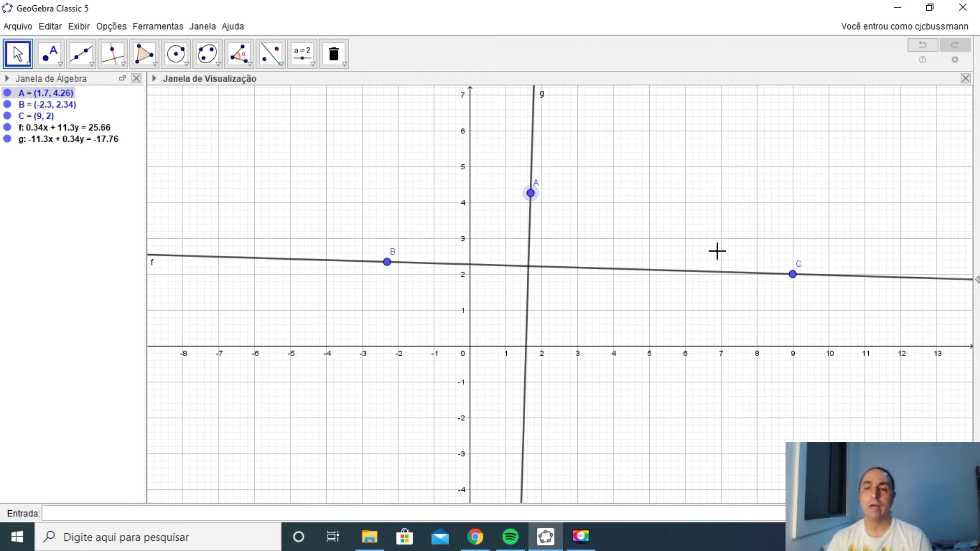
mouse_move(794, 275)
left_mouse_down()
mouse_move(787, 207)
mouse_move(789, 264)
left_mouse_up()
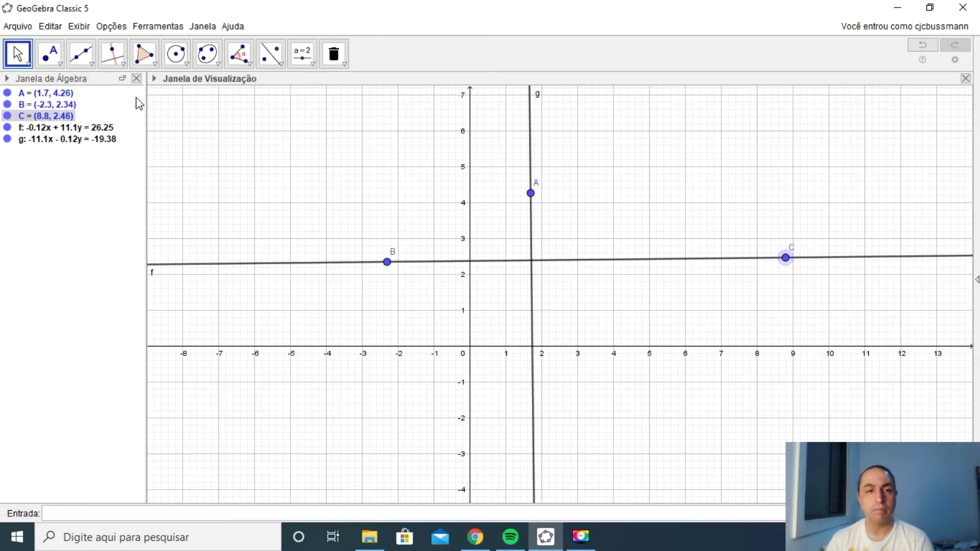
Step: Construct the line through point A parallel to the line BC with Reta Paralela
left_click(123, 63)
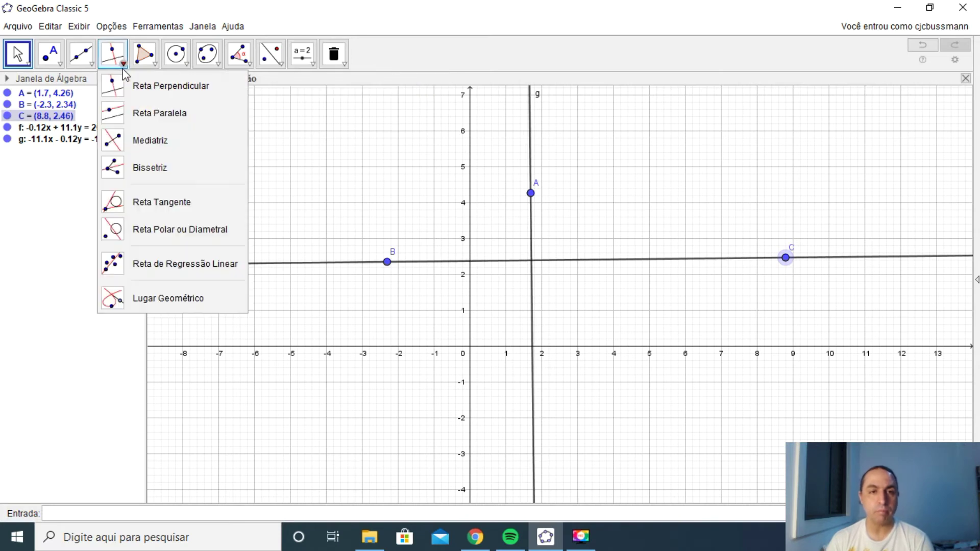
left_click(145, 114)
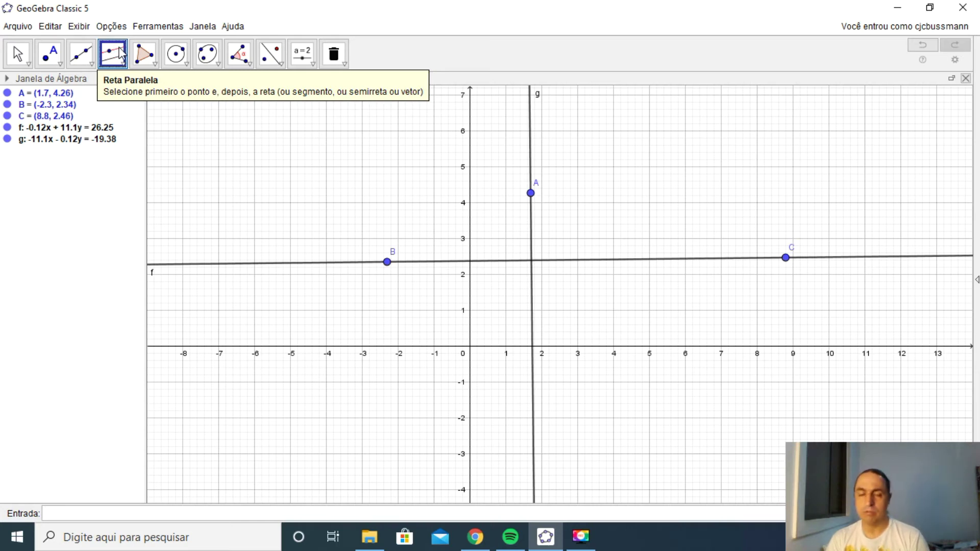
left_click(531, 194)
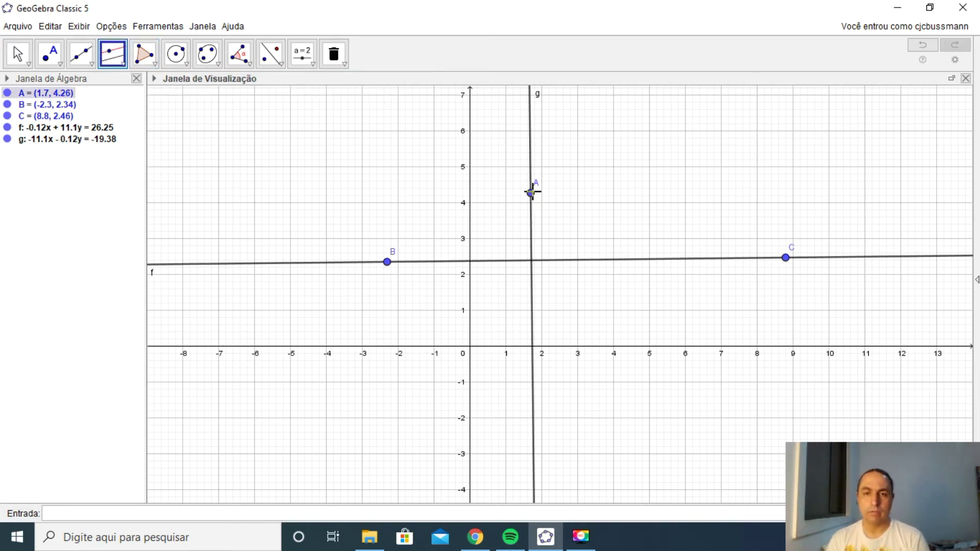
left_click(563, 262)
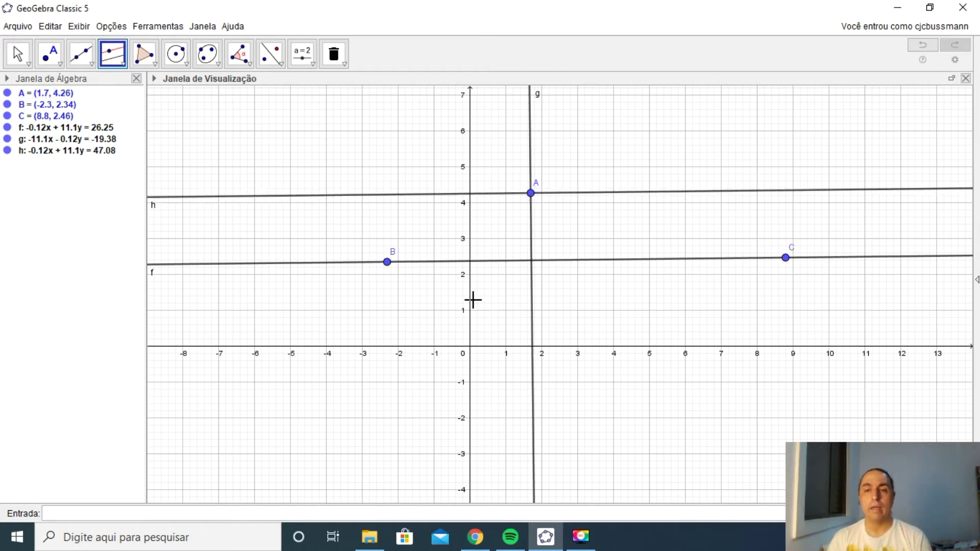
Step: Shift line f downward as a whole, bringing B to about (-2.96, 1.42) and C to about (8.14, 1.54)
left_click(17, 54)
left_click(445, 263)
left_click_drag(446, 263, 423, 300)
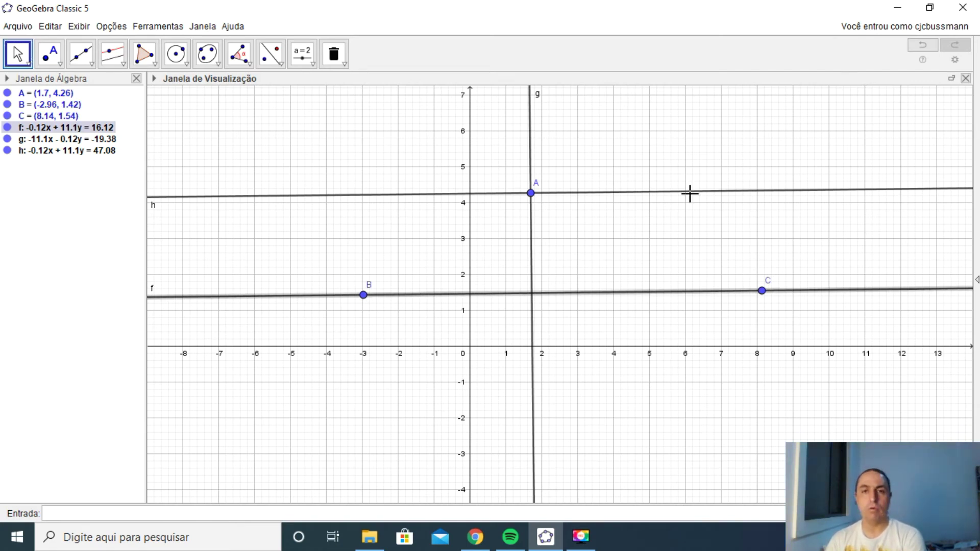
Step: Delete lines f, g and h and points B, A and C from the graphics view
left_click(333, 54)
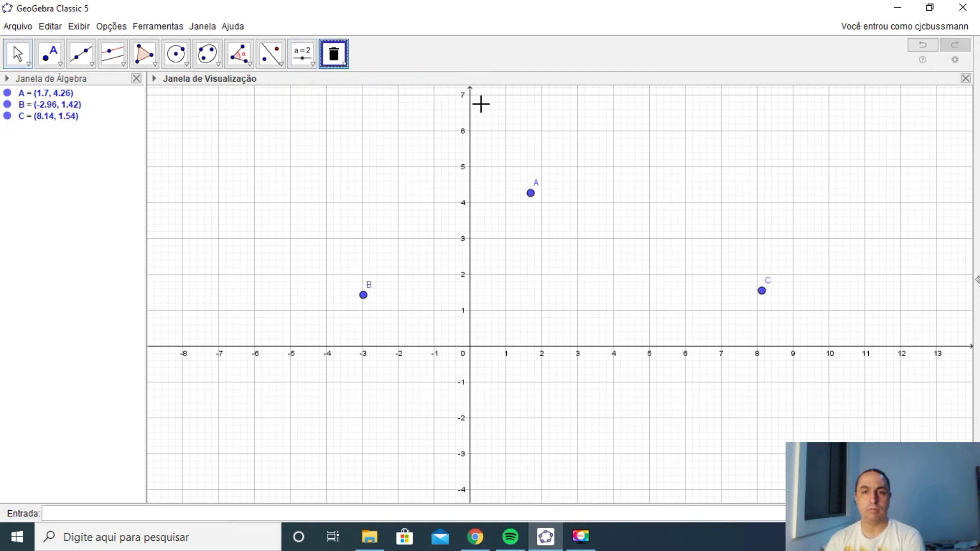
left_click(8, 94)
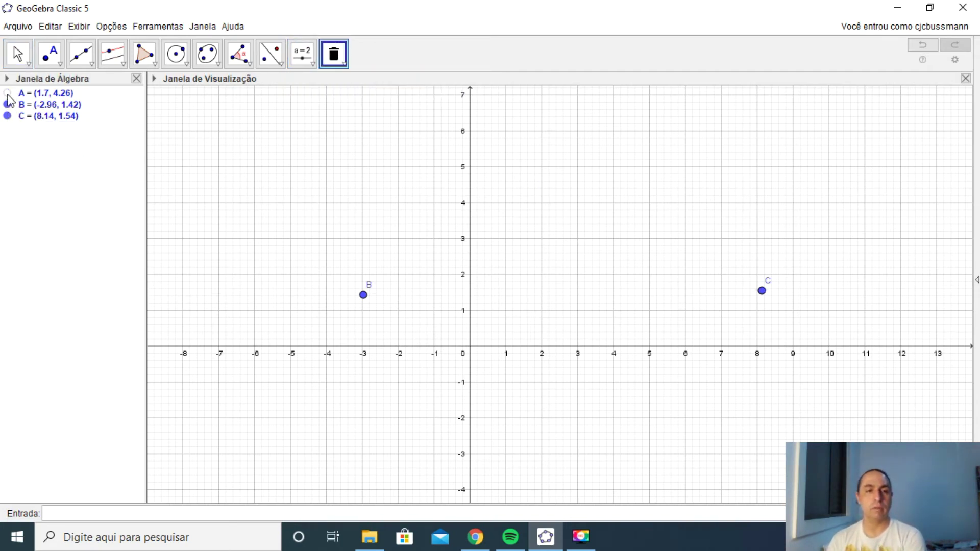
left_click(7, 93)
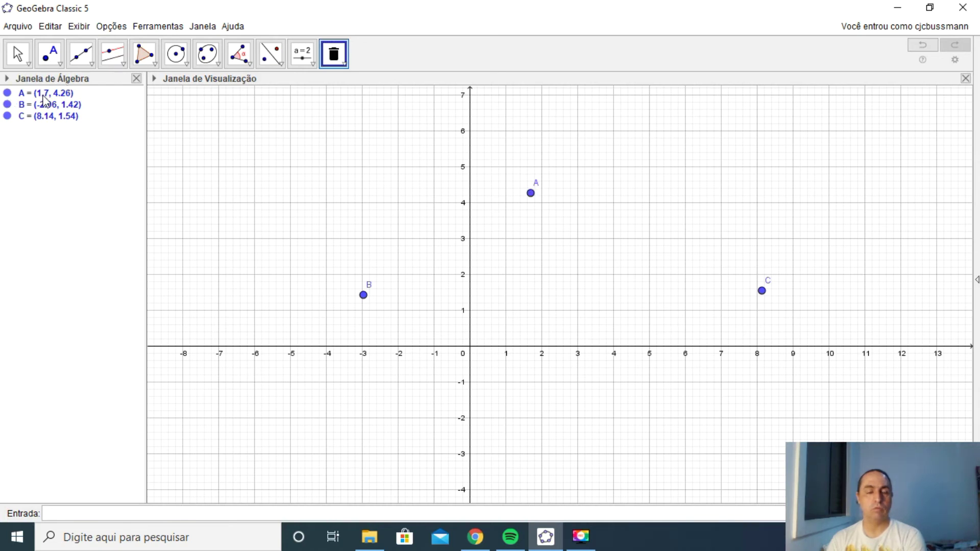
left_click(364, 296)
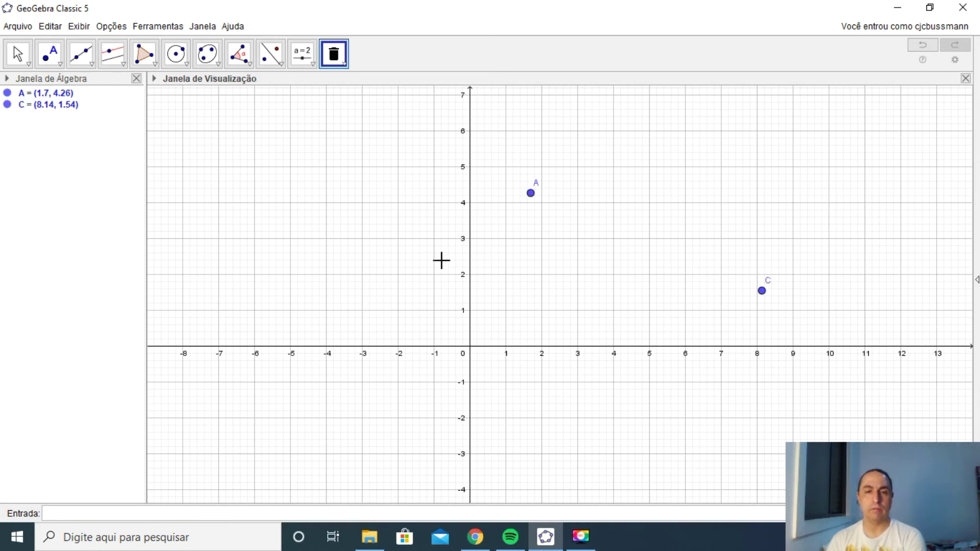
left_click(530, 193)
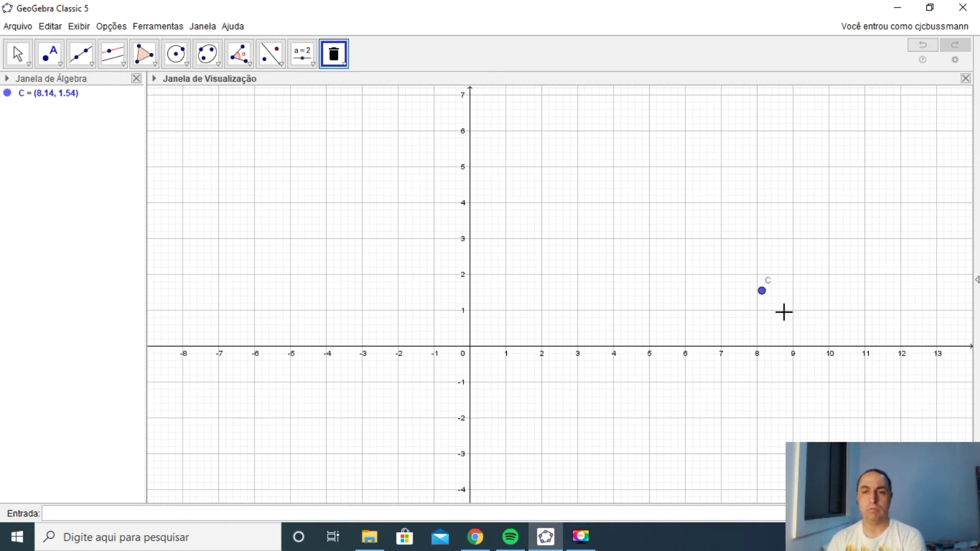
left_click(764, 292)
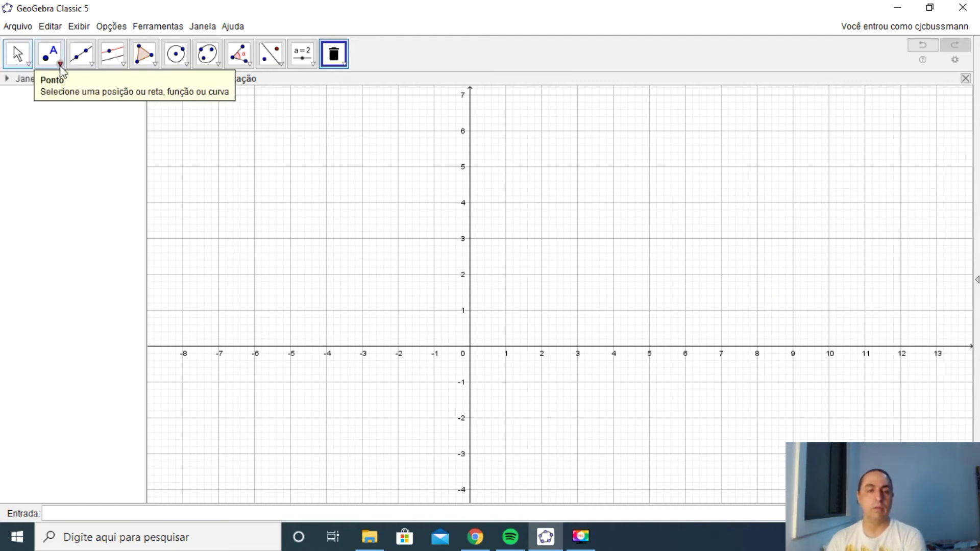
Step: Place point A at about (4.26, 5.38) and draw a vector from about (2.72, 1.94) to about (9.44, 2.12)
left_click(49, 60)
left_click(622, 153)
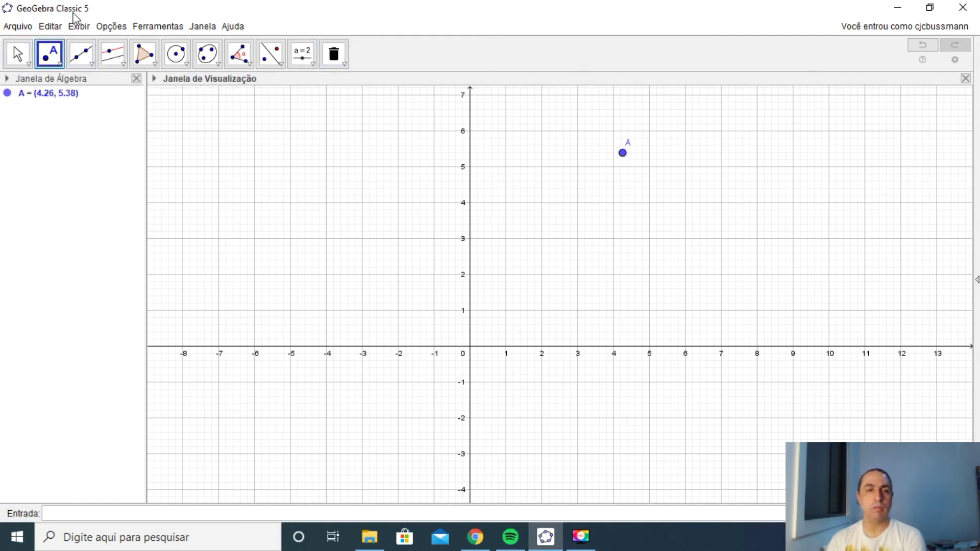
left_click(80, 53)
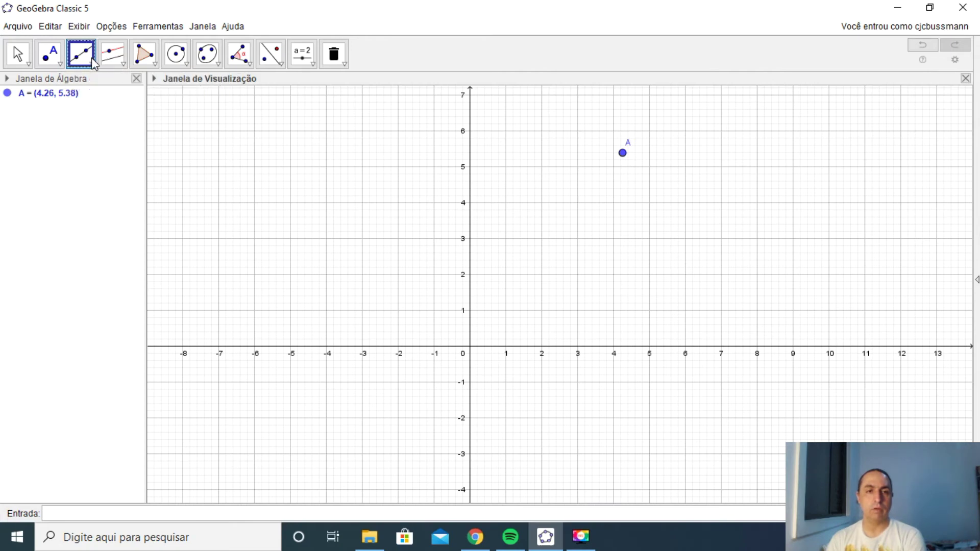
left_click(94, 62)
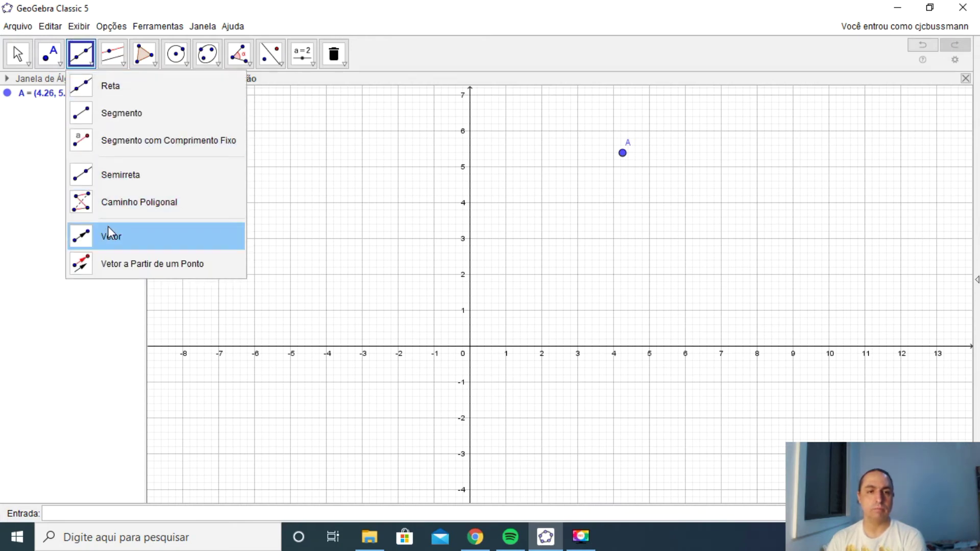
key("Escape")
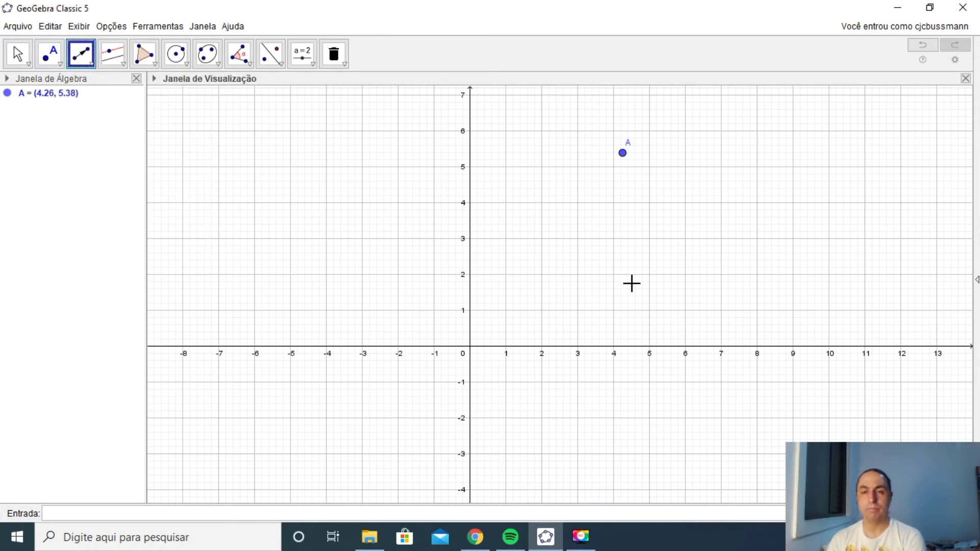
left_click(567, 276)
left_click(808, 270)
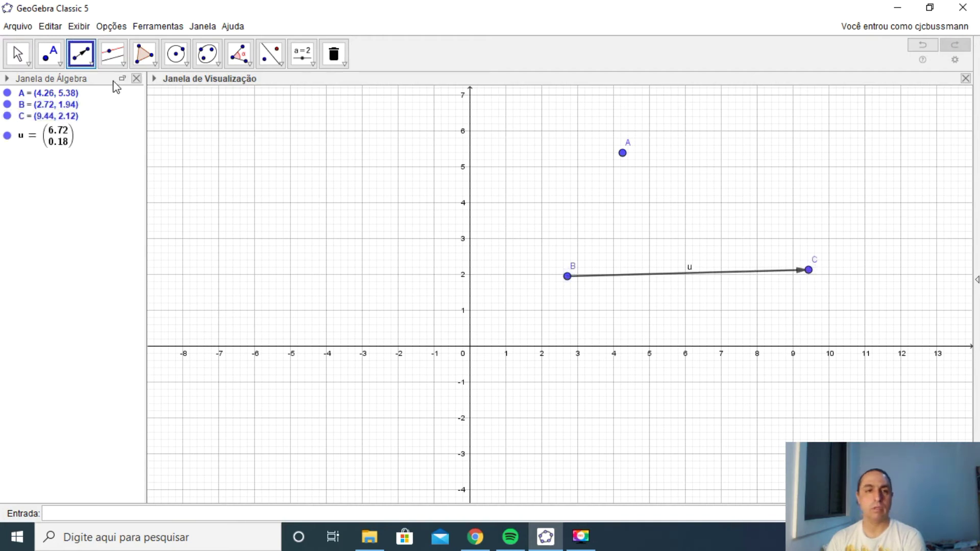
Step: Construct the line through point A parallel to vector u with Reta Paralela
left_click(112, 54)
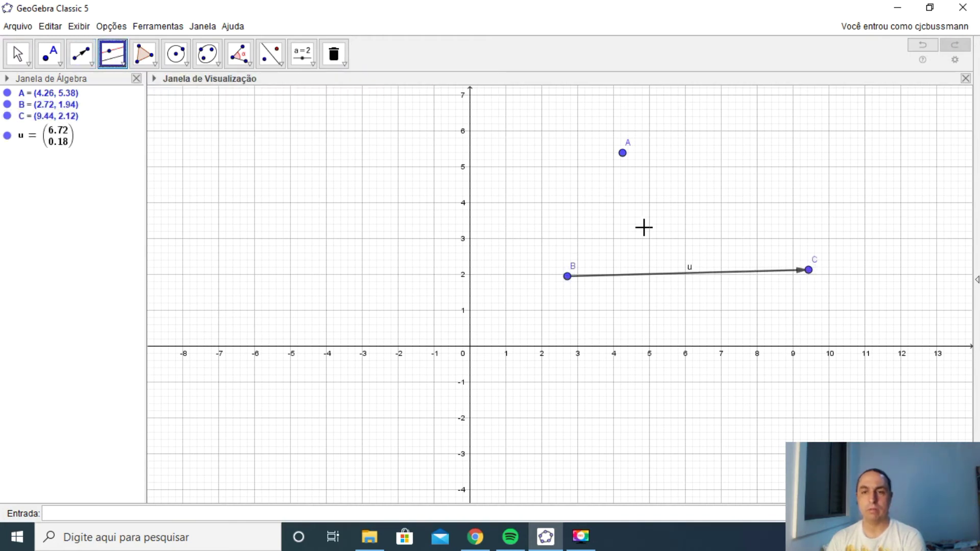
left_click(623, 153)
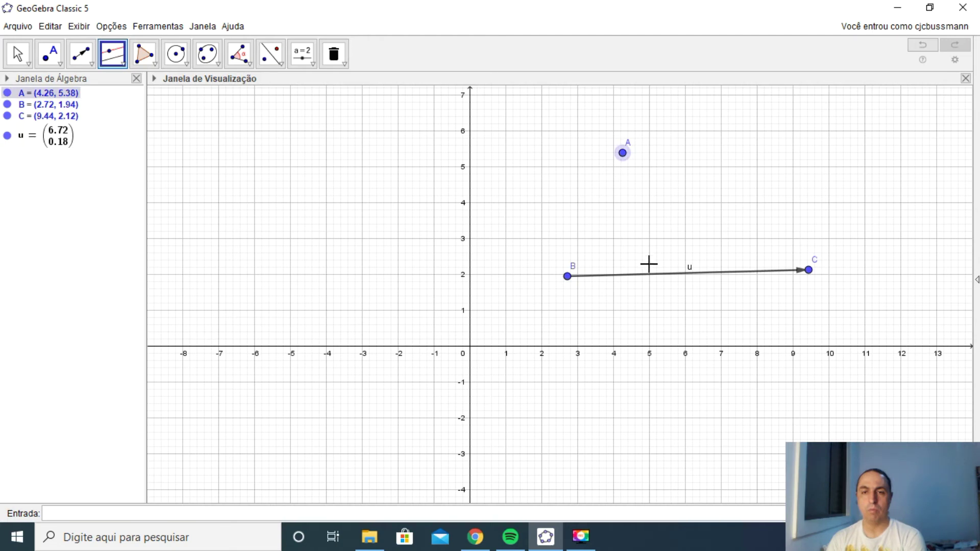
left_click(653, 278)
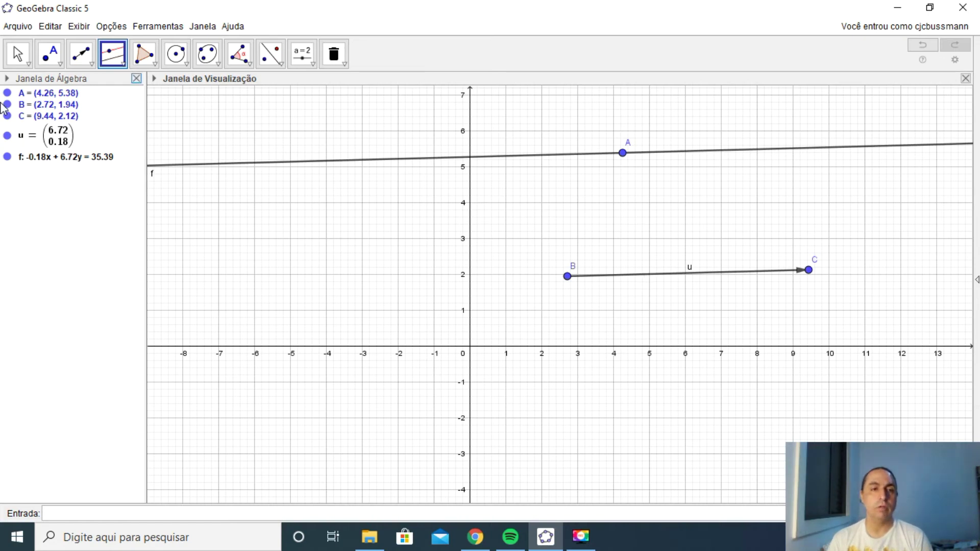
Step: Shift vector u so B lies at about (0.74, 2.48), and reposition its endpoint C to about (8.32, 4.16)
left_click(17, 54)
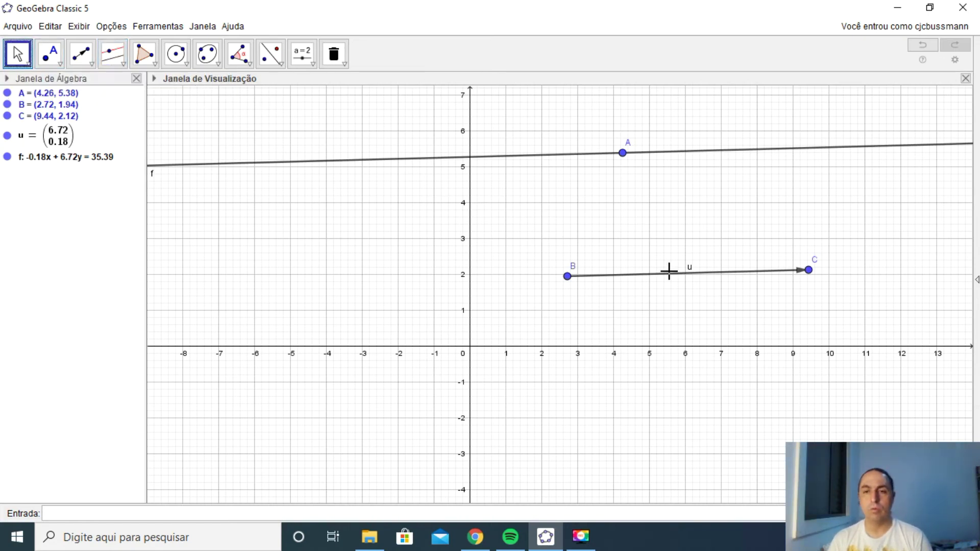
left_click_drag(678, 280, 606, 261)
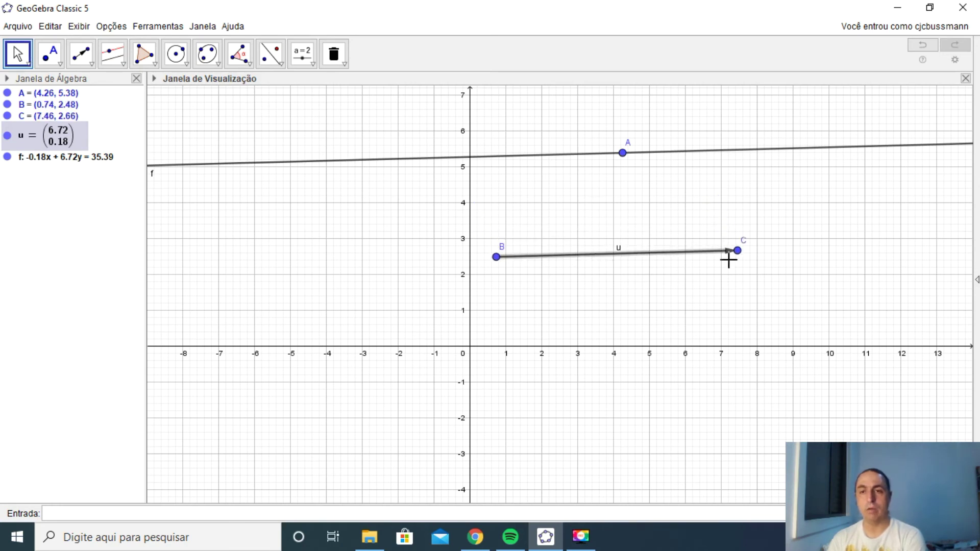
left_click_drag(741, 260, 770, 204)
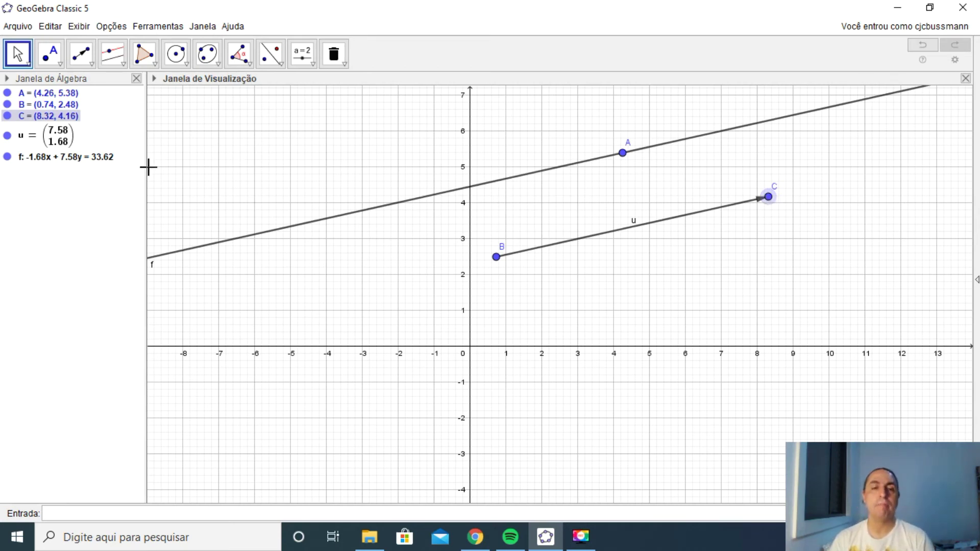
Step: Delete vector u, line f and points A, B and C from the graphics view
left_click(333, 55)
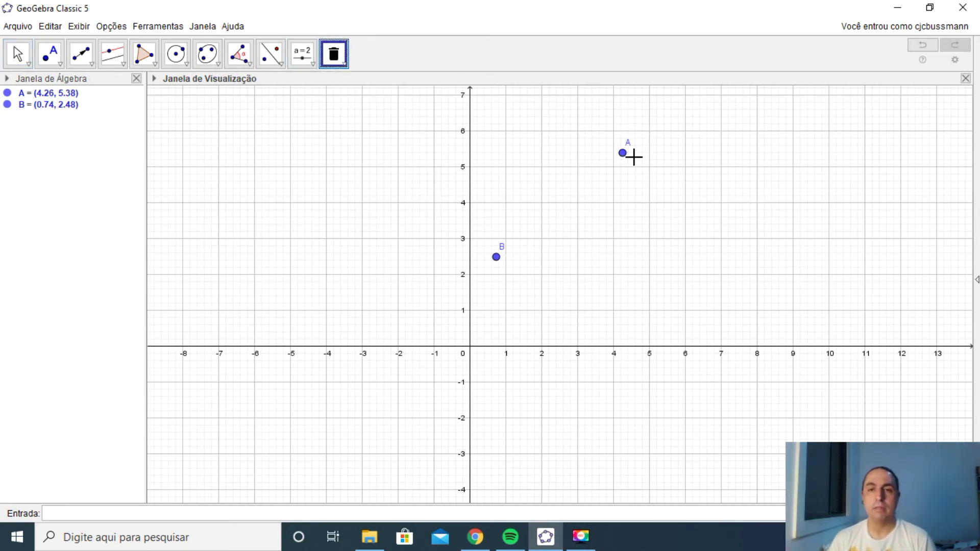
left_click(622, 153)
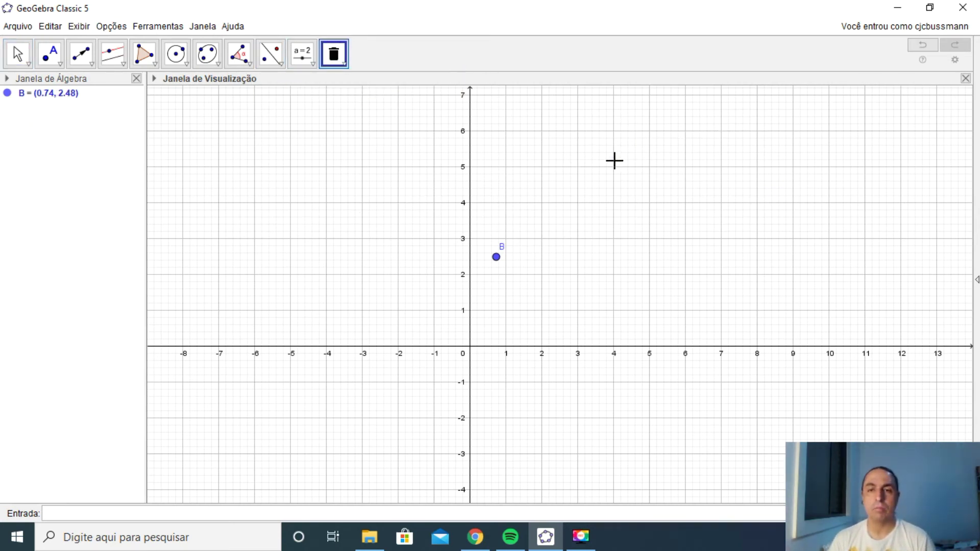
left_click(499, 260)
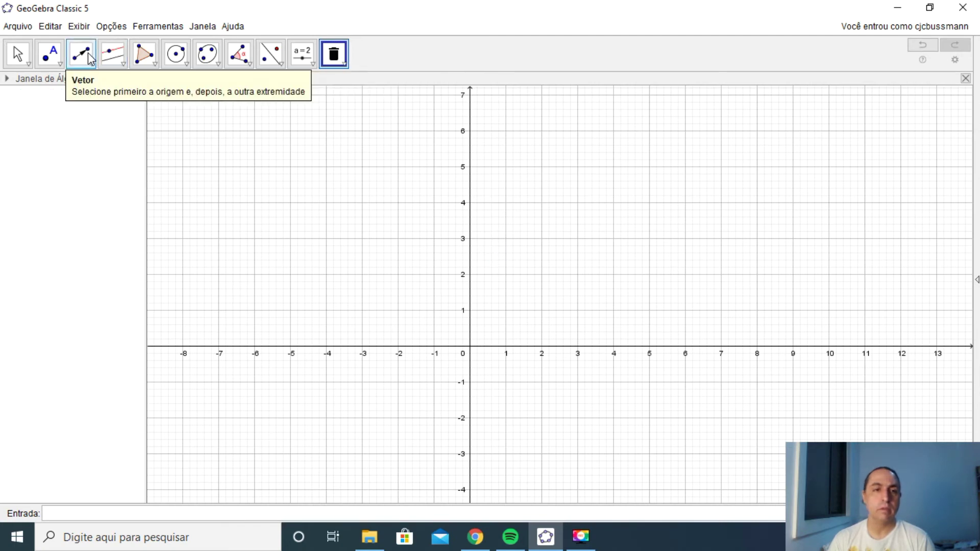
Step: Place two free points, A at about (-1.76, 4.78) and B at about (8.76, 3.1)
left_click(123, 65)
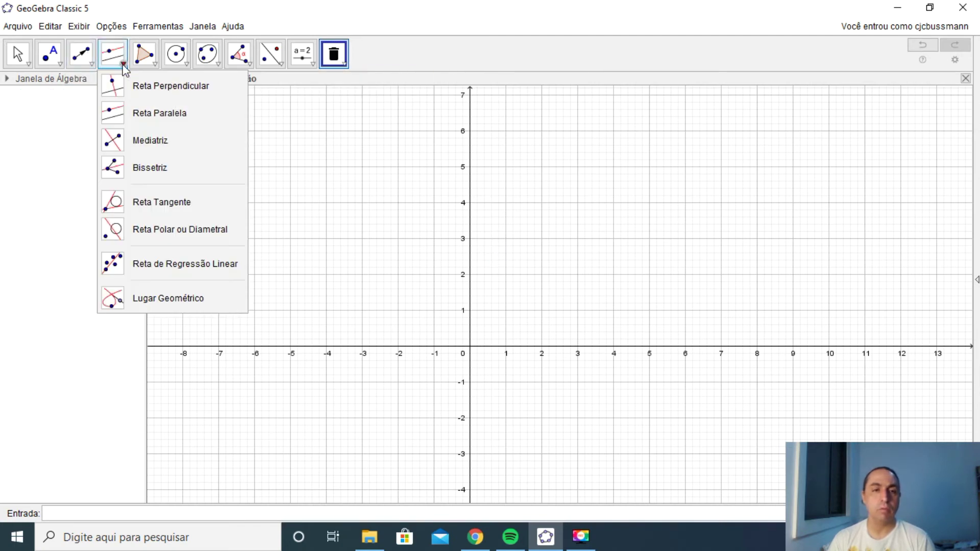
left_click(148, 140)
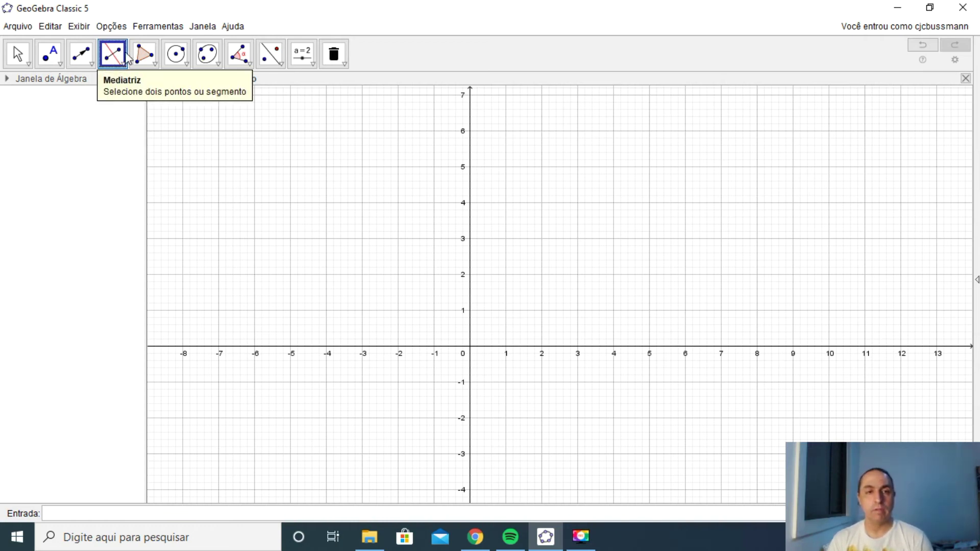
left_click(50, 55)
left_click(407, 175)
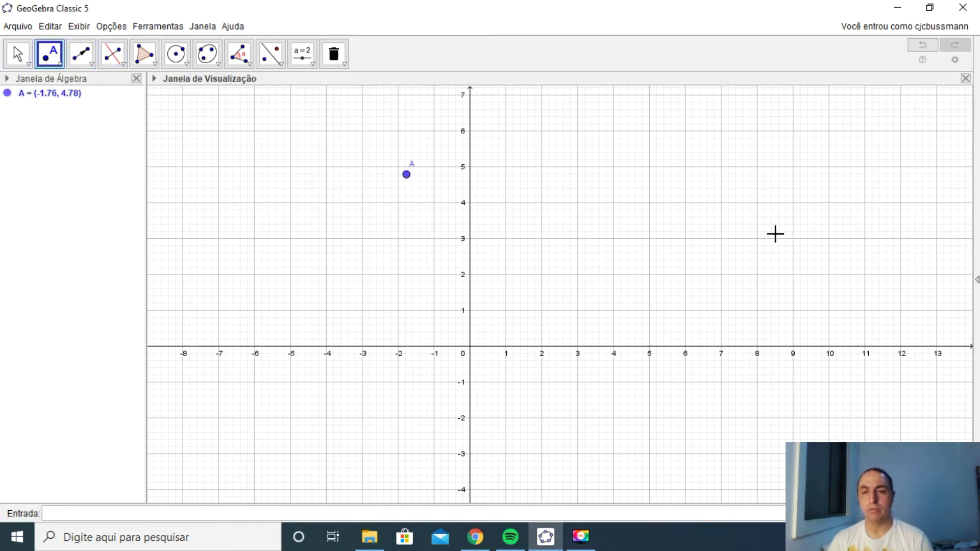
left_click(783, 234)
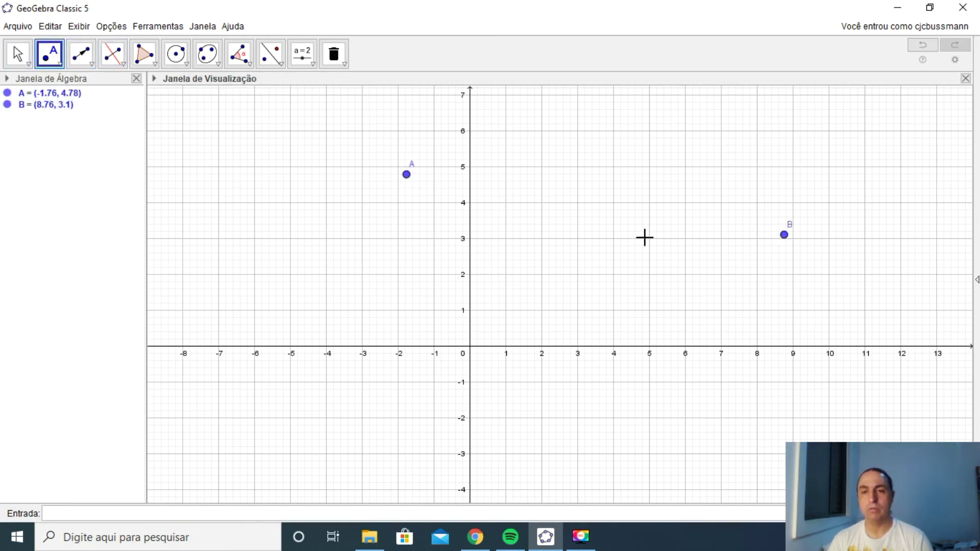
Step: Construct the perpendicular bisector of points A and B with the Mediatriz tool
left_click(113, 56)
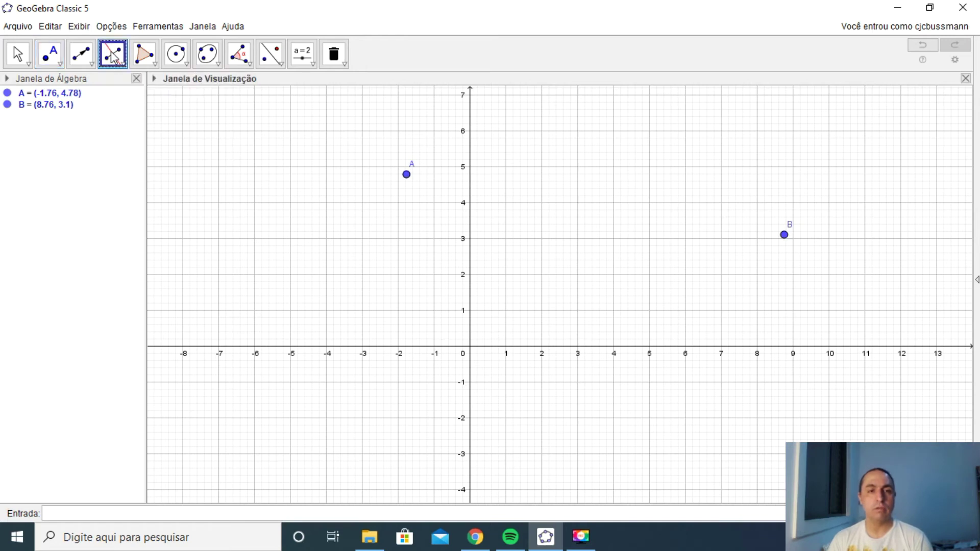
left_click(407, 175)
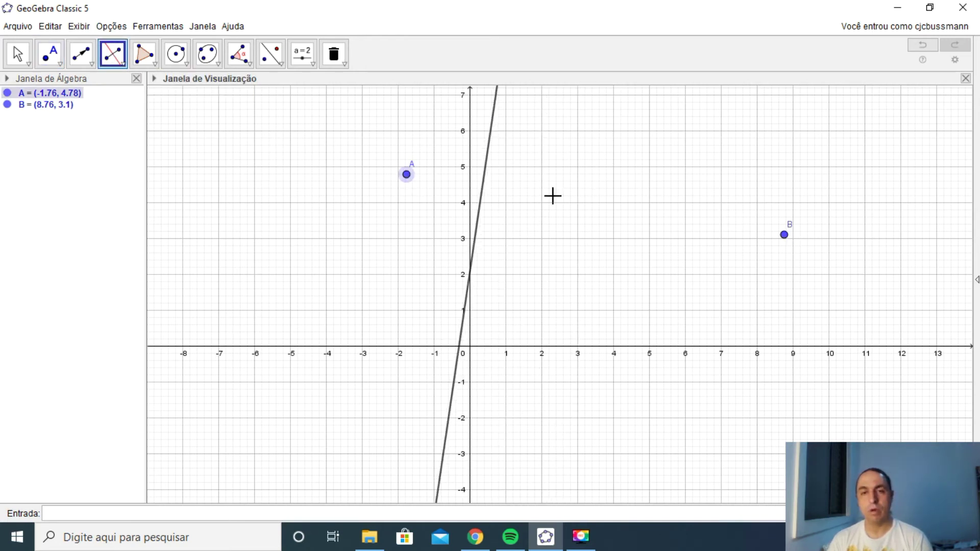
left_click(780, 237)
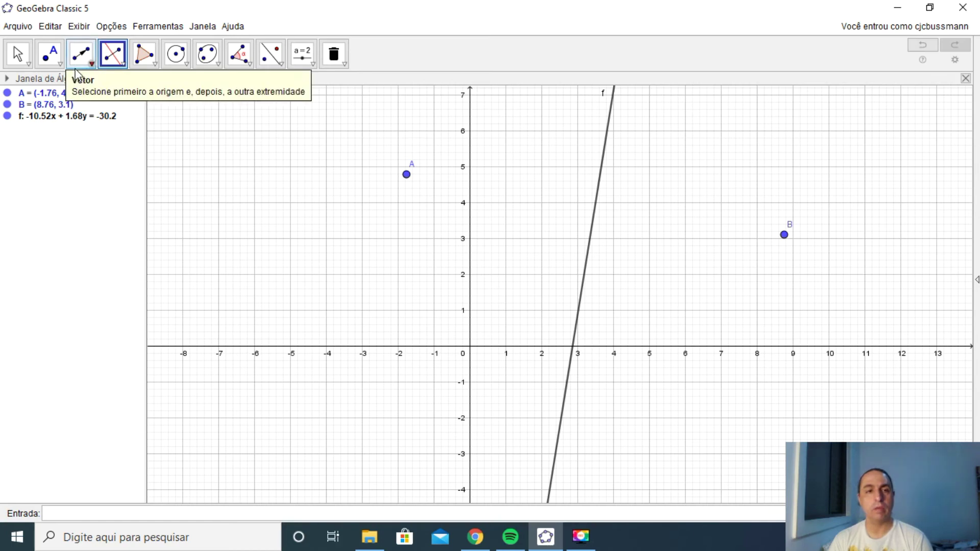
Step: Draw a segment joining points A and B with the Segmento tool
left_click(113, 60)
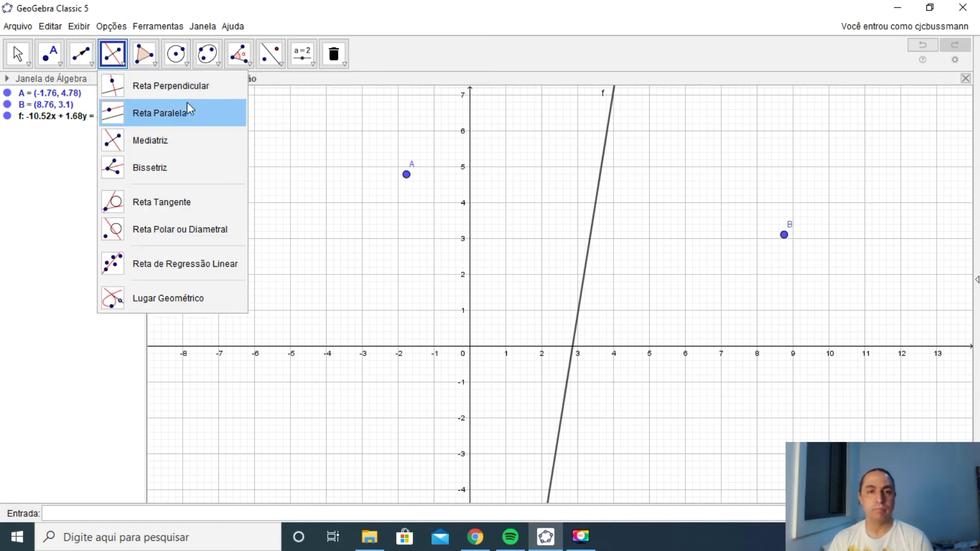
left_click(81, 54)
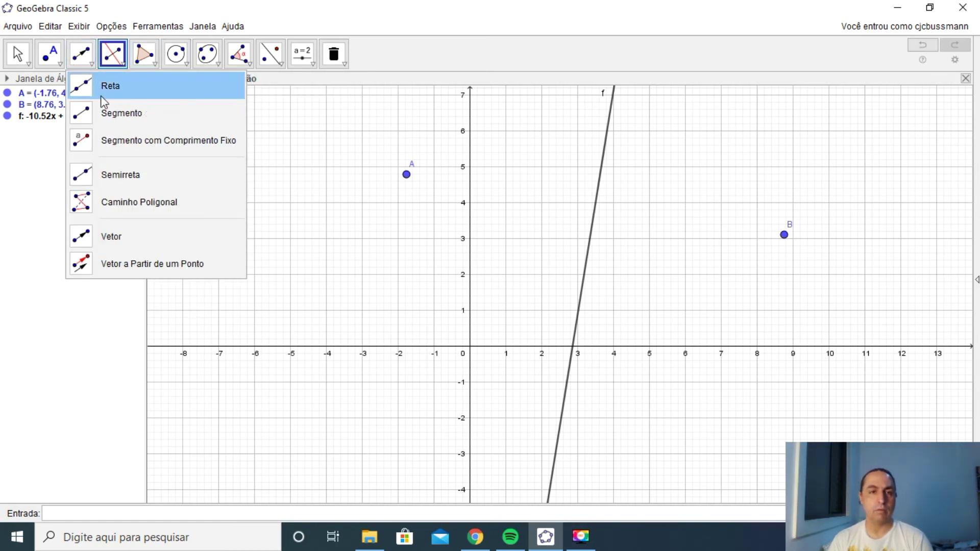
left_click(121, 112)
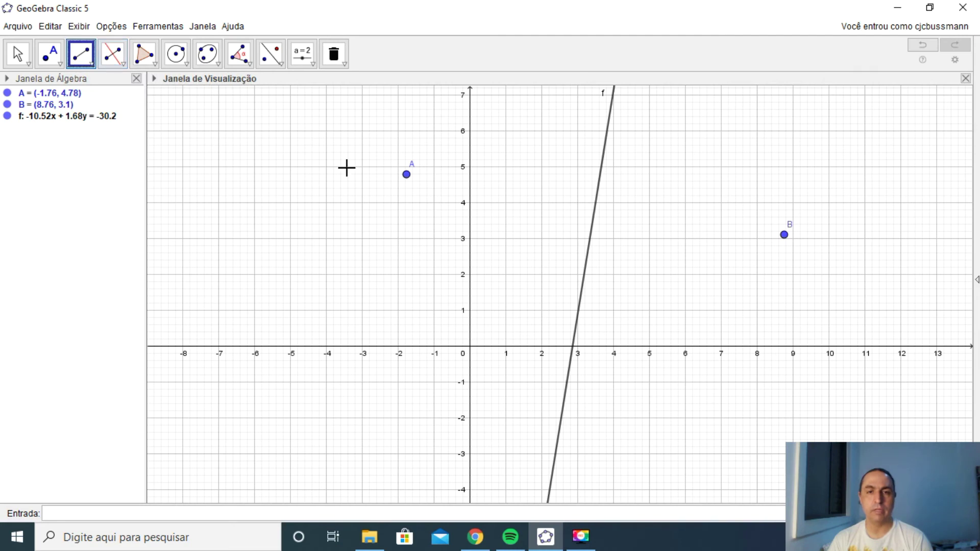
left_click(406, 174)
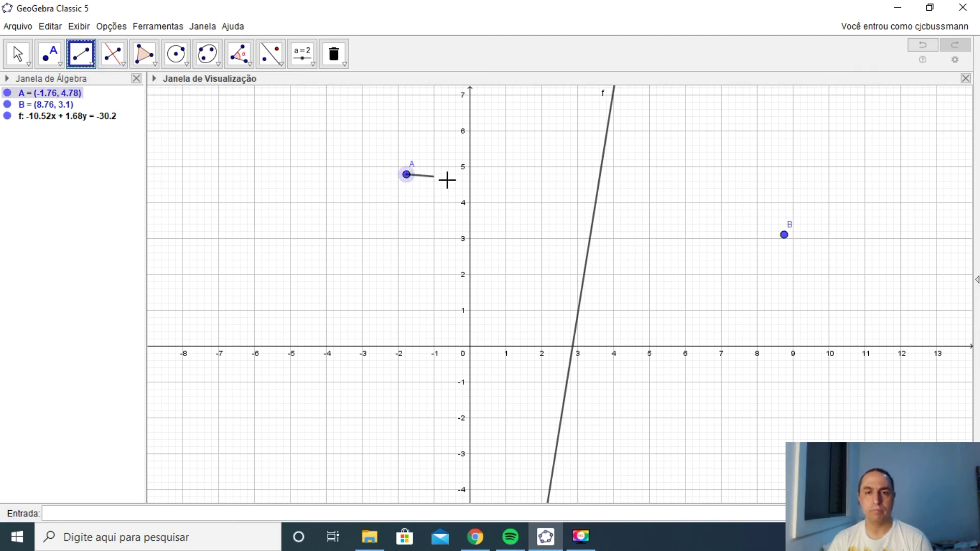
left_click(784, 236)
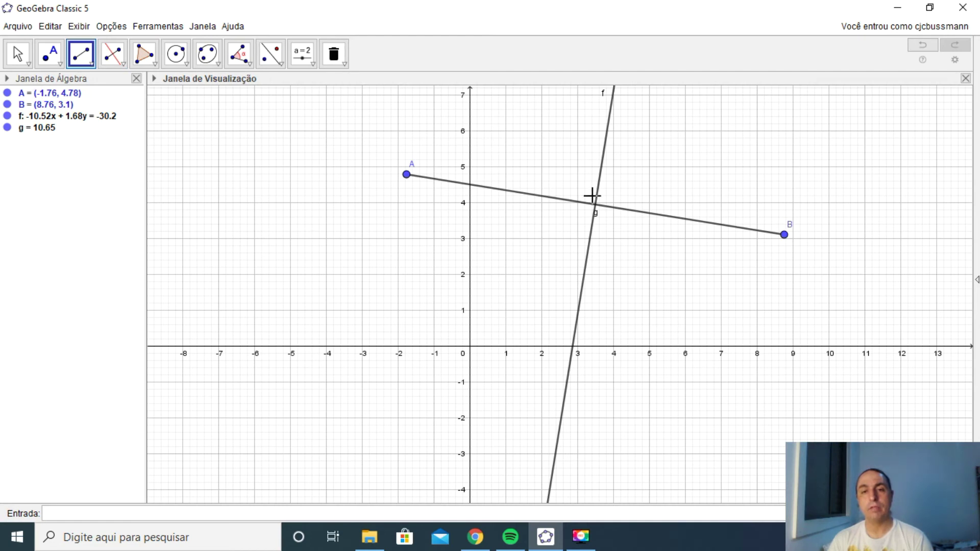
Step: Mark the intersection of segment AB and its perpendicular bisector with Interseção de Dois Objetos
left_click(57, 63)
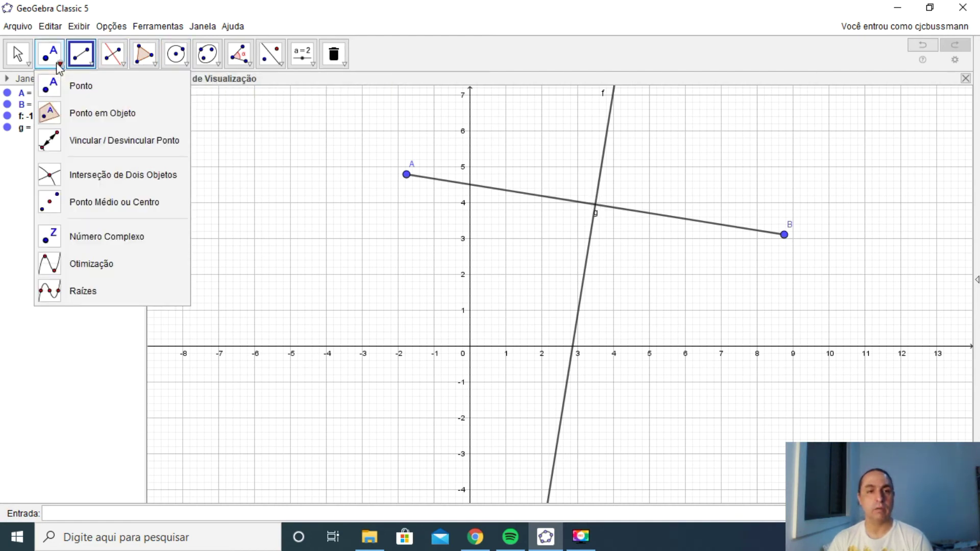
left_click(89, 179)
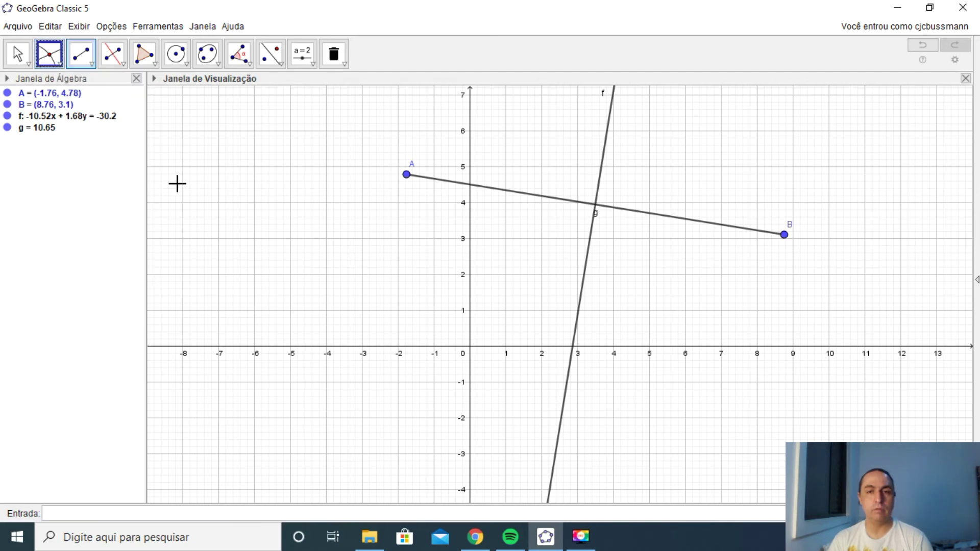
left_click(517, 192)
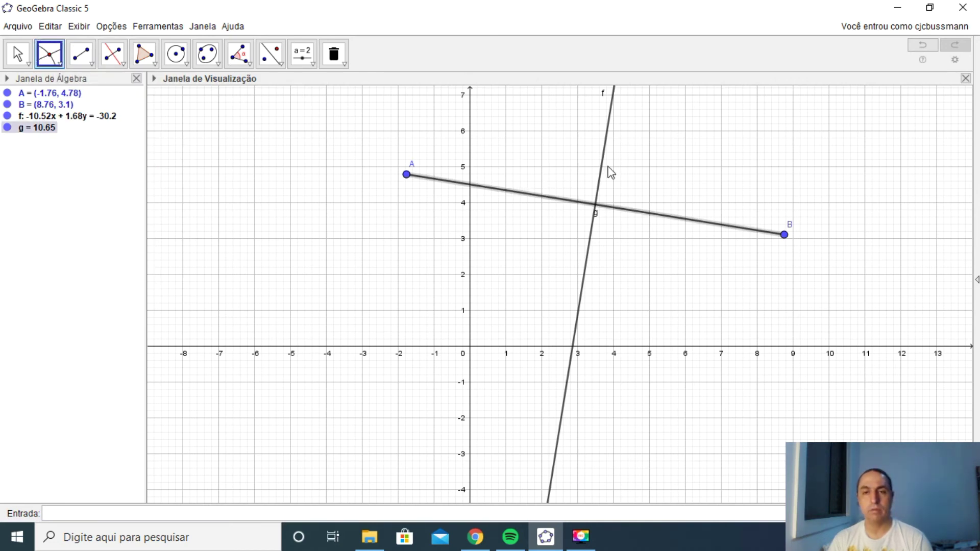
left_click(602, 171)
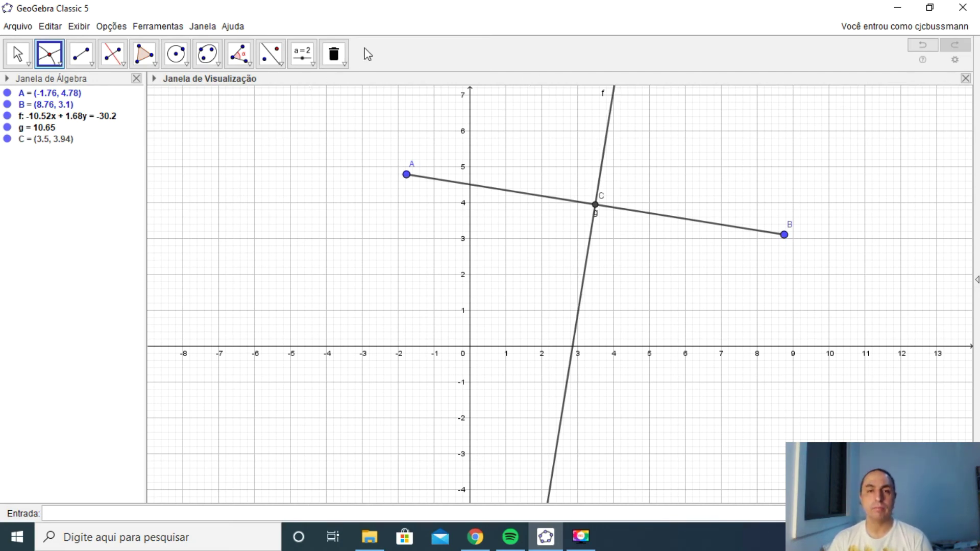
Step: Delete the perpendicular bisector, segment AB, the intersection point and points A and B
left_click(333, 54)
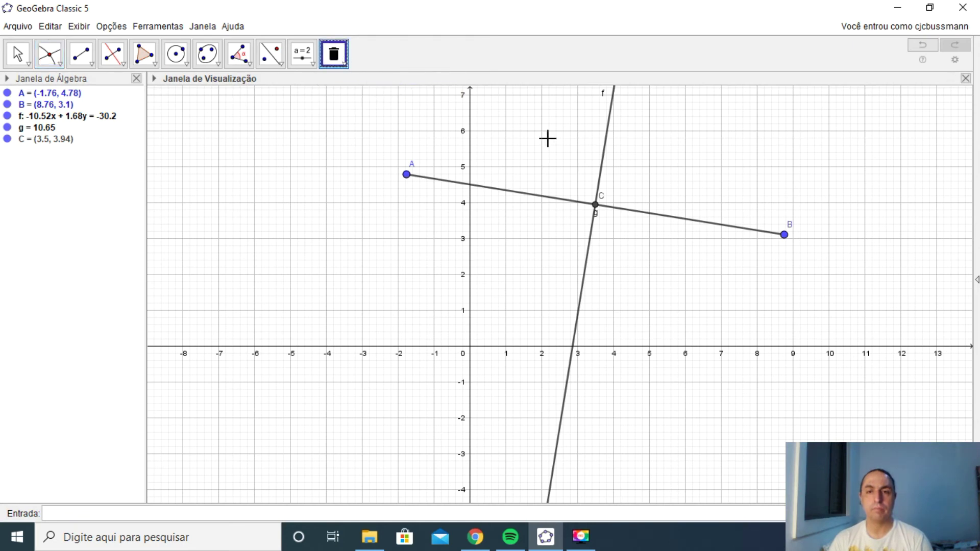
left_click(604, 154)
left_click(601, 209)
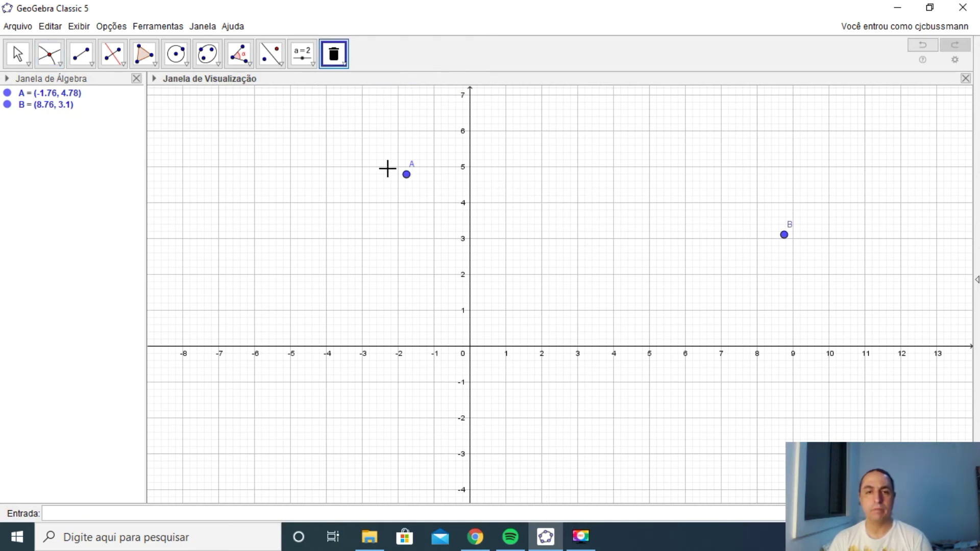
left_click(407, 174)
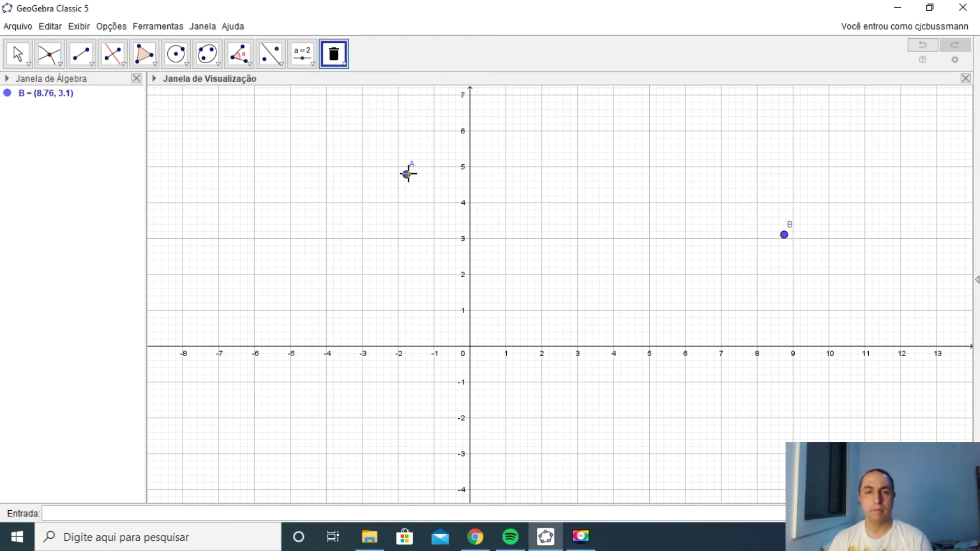
left_click(783, 235)
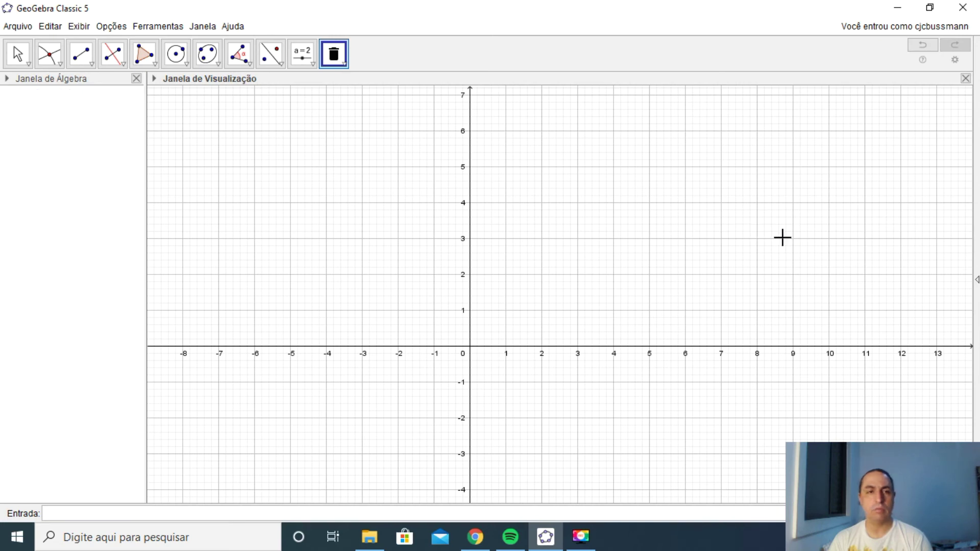
Step: Place three free points: A at about (3.4, 5.54), B at about (2.2, 1.5) and C at about (8.78, 2.48)
left_click(127, 63)
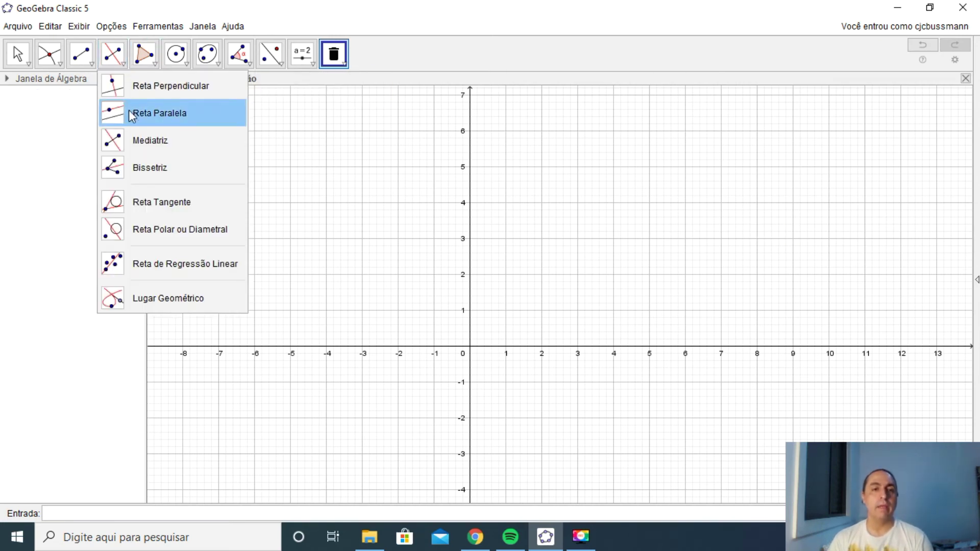
left_click(135, 166)
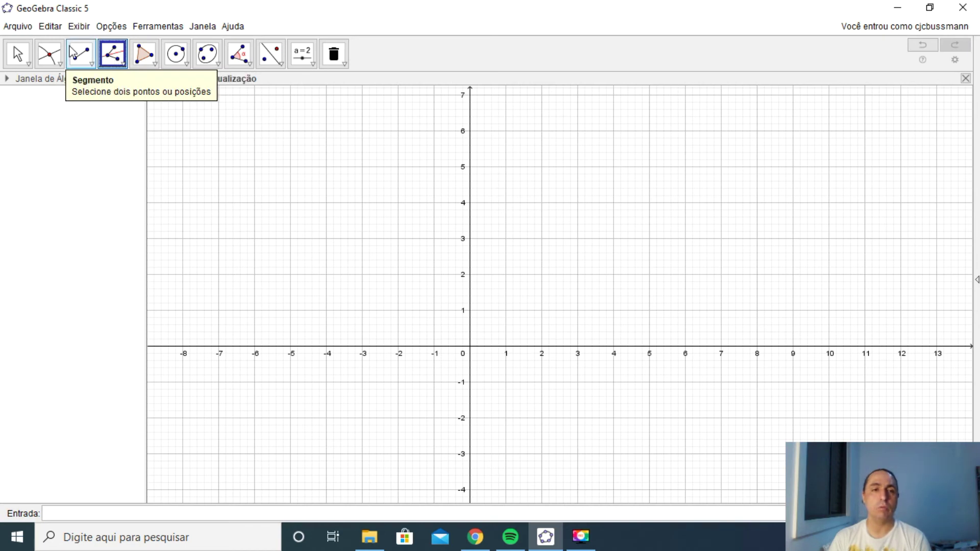
left_click(59, 64)
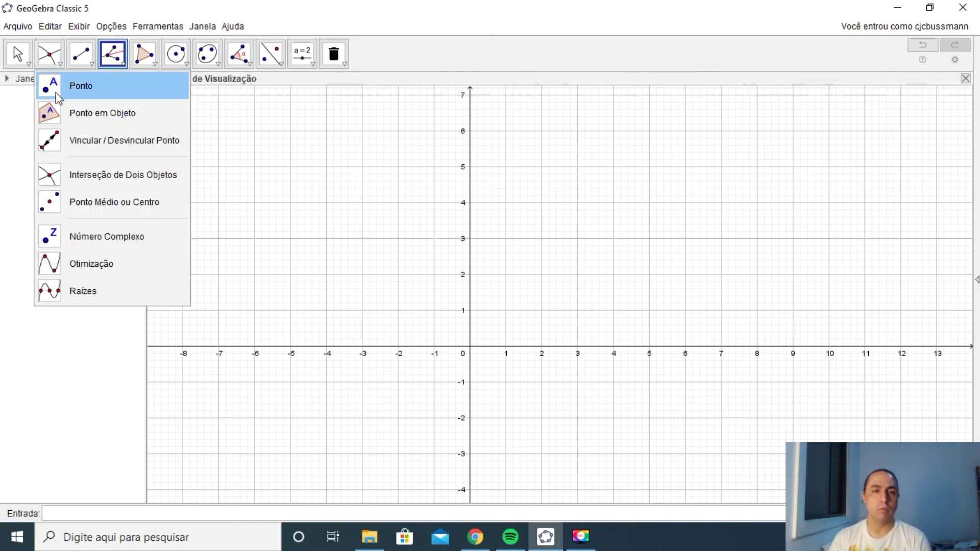
left_click(56, 91)
left_click(592, 147)
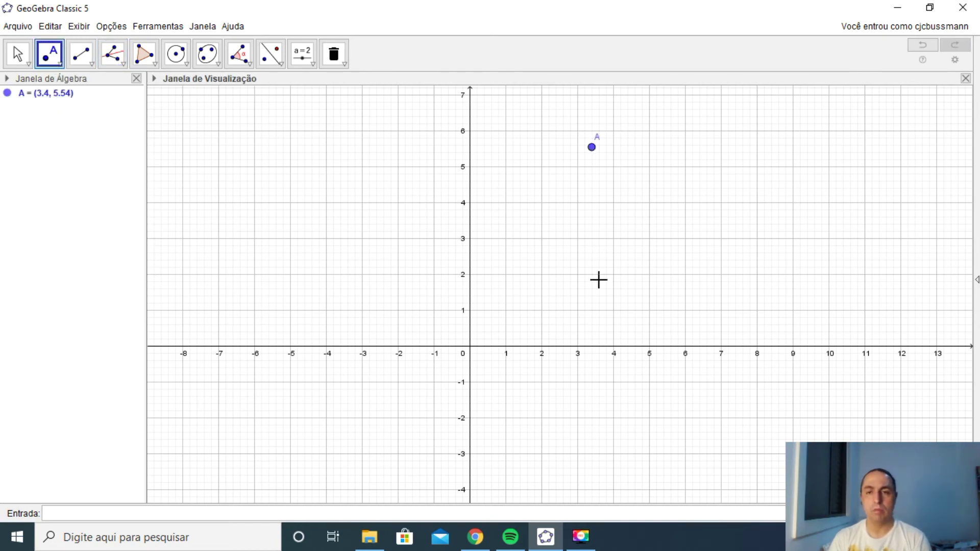
left_click(548, 291)
left_click(784, 256)
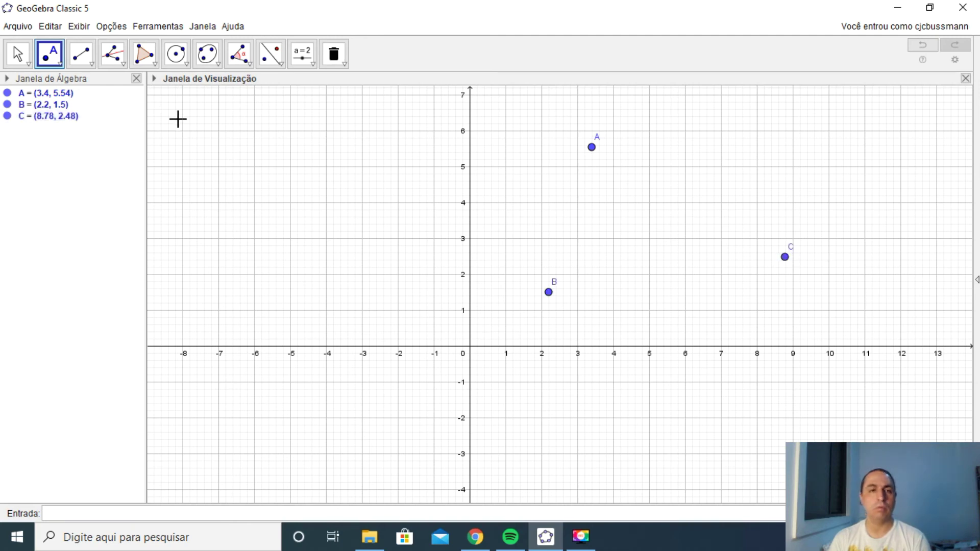
Step: Construct the bisector of angle ABC with the Bissetriz tool, using B as the vertex
left_click(112, 61)
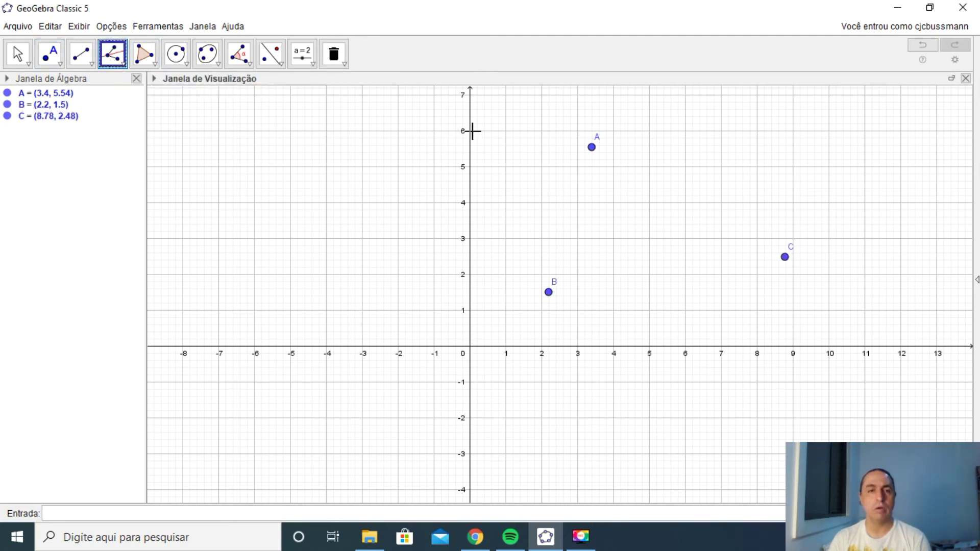
left_click(591, 147)
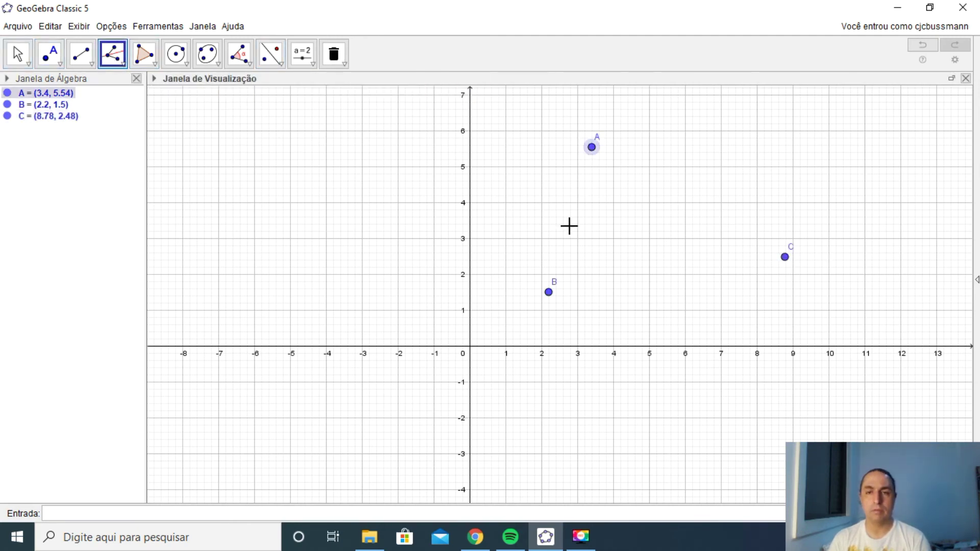
left_click(551, 296)
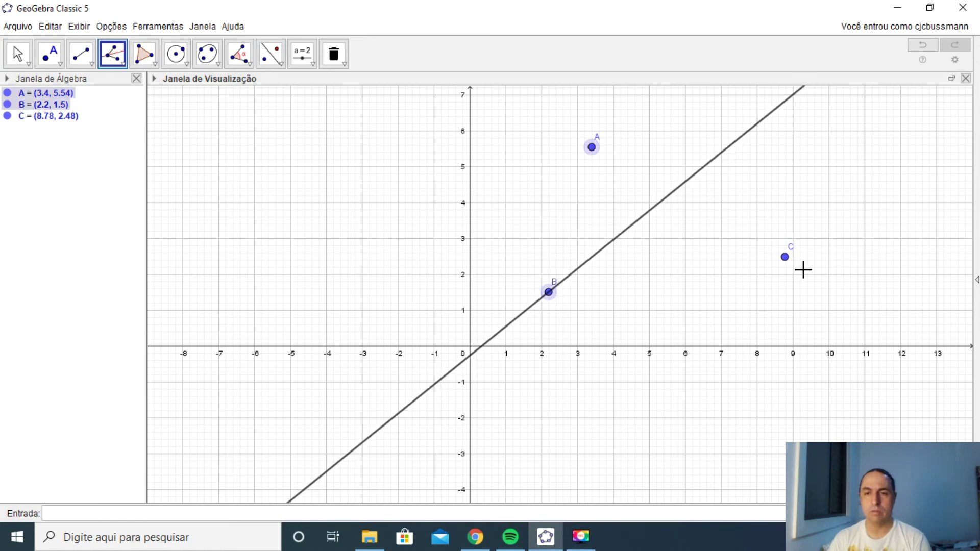
left_click(785, 259)
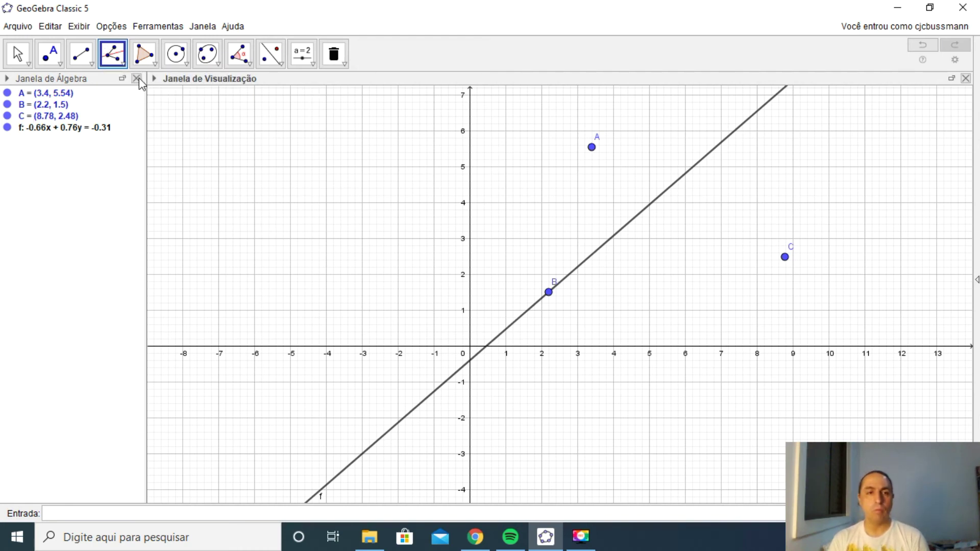
Step: Draw two crossing lines with Reta: one through about (-6.84, 5.24) and (-3.2, 2.2), the other through about (0.42, 6.3) and (-4.62, 1.72)
left_click(77, 60)
left_click(93, 66)
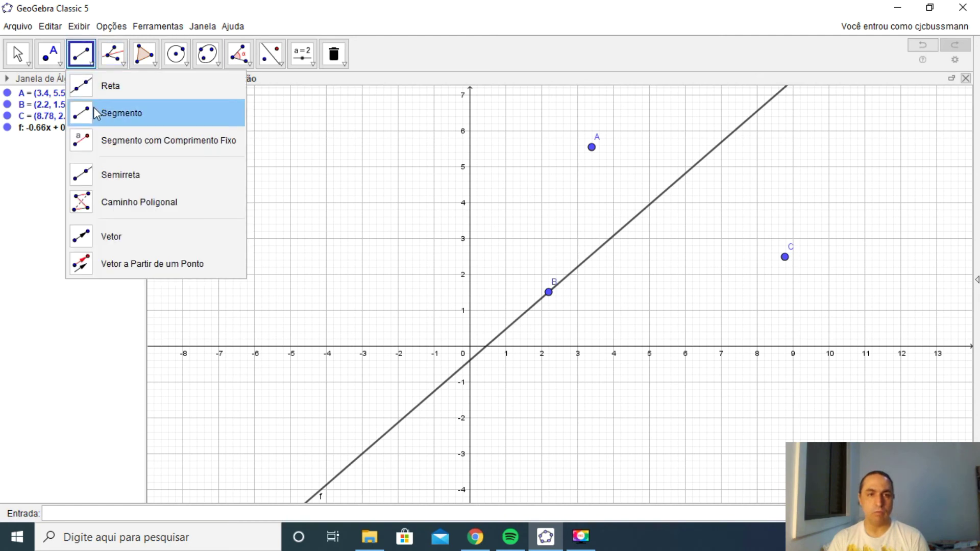
left_click(97, 86)
left_click(224, 157)
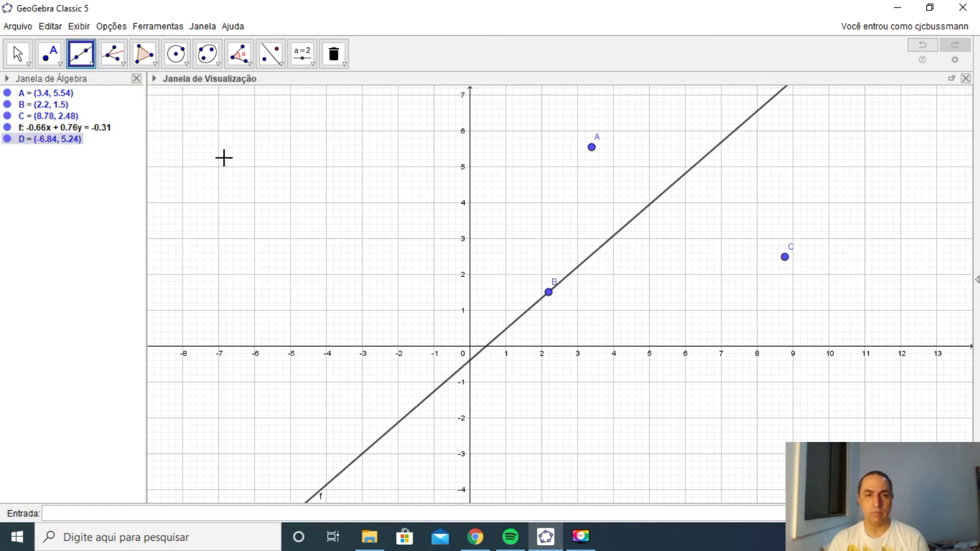
left_click(354, 267)
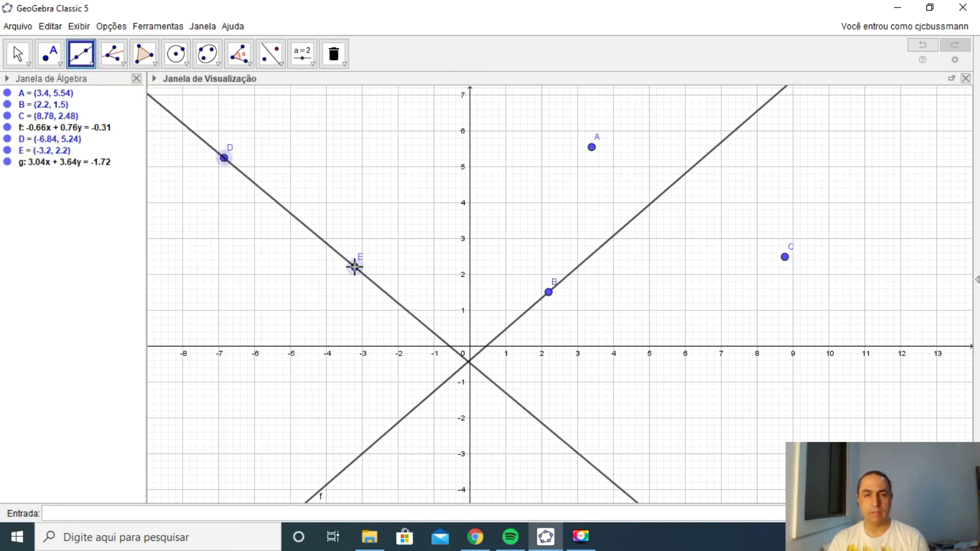
left_click(484, 120)
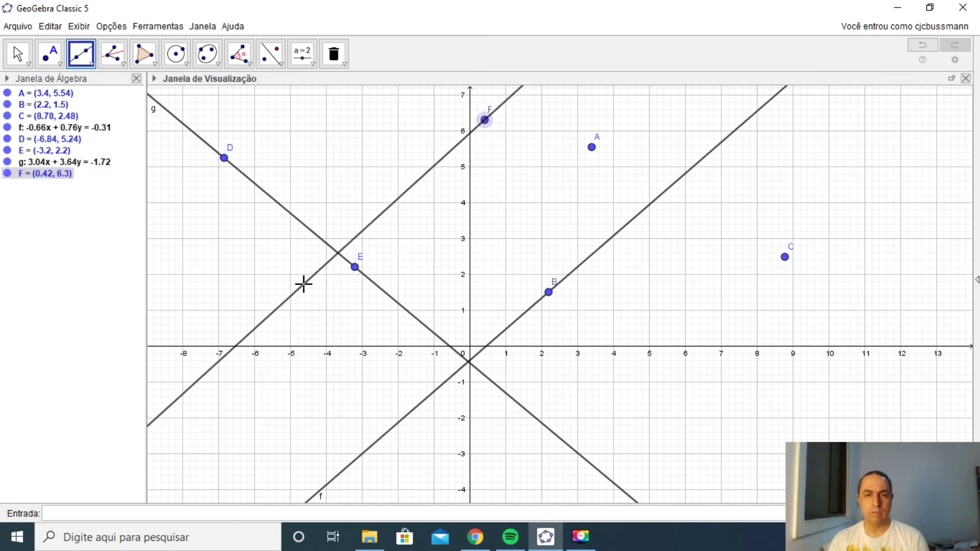
left_click(304, 284)
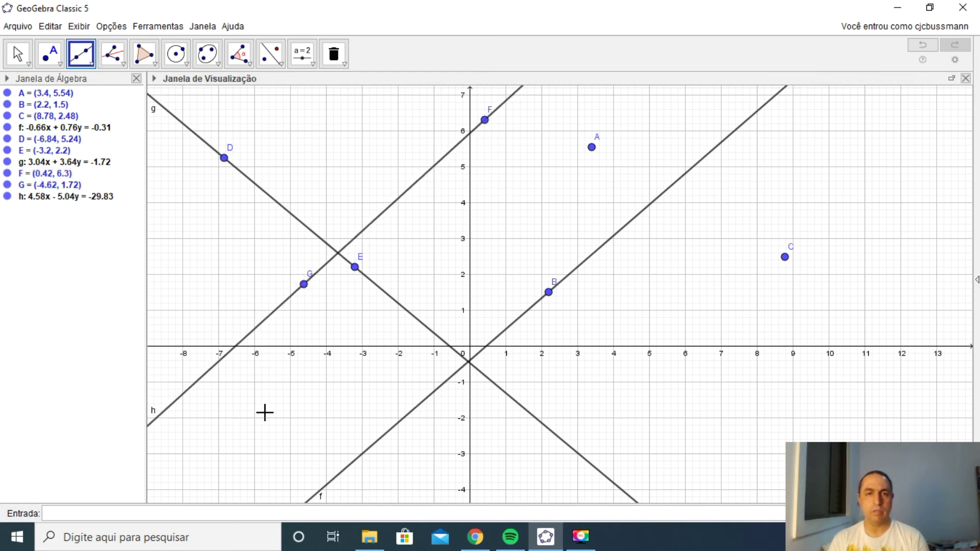
Step: Construct the angle bisectors of crossing lines DE and FG with the Bissetriz tool
left_click(108, 56)
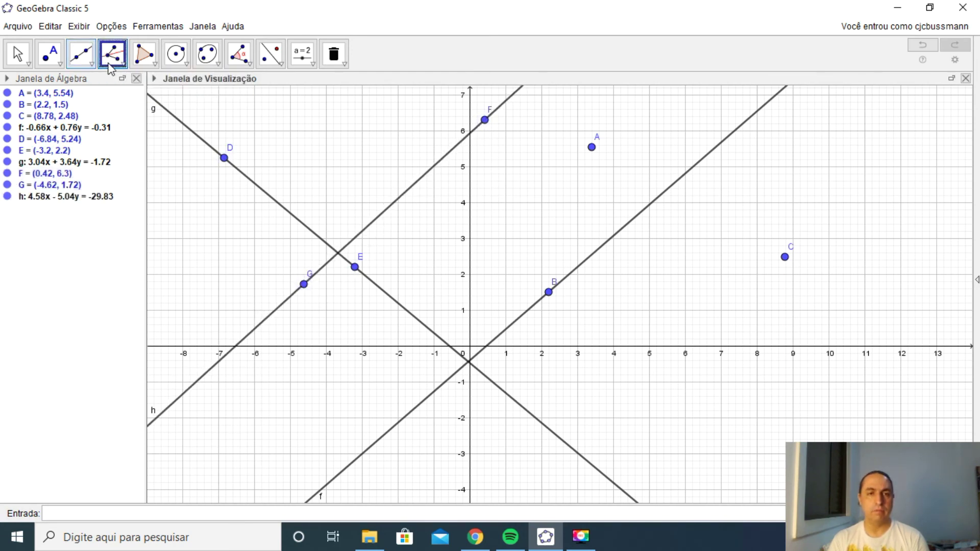
left_click(240, 176)
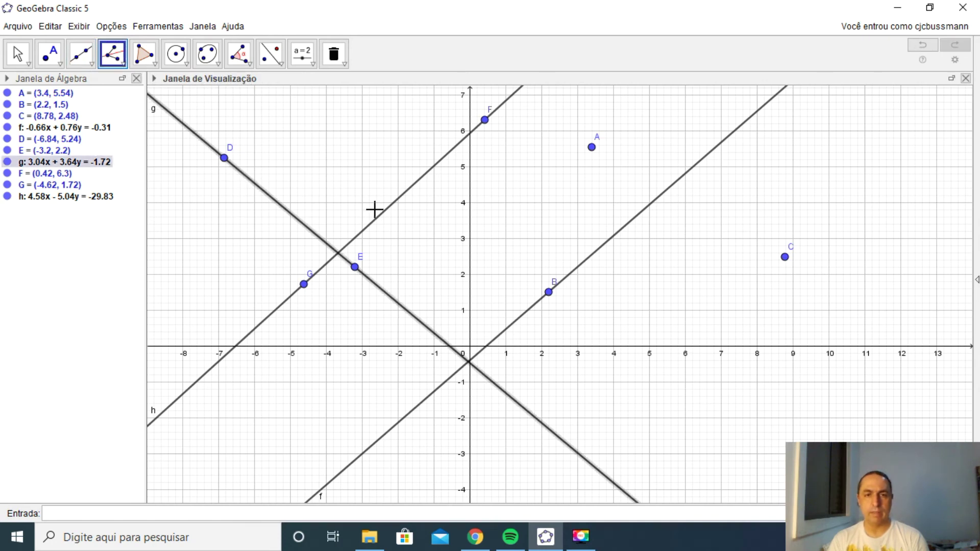
left_click(403, 200)
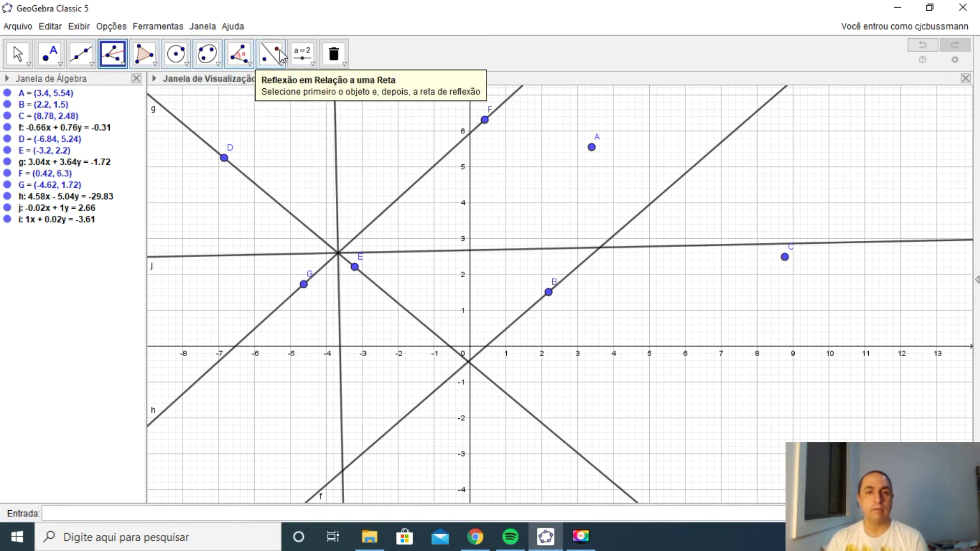
Step: Delete lines FG and DE, points G, E, F and D, and the remaining points B, A and C to empty the drawing
left_click(333, 53)
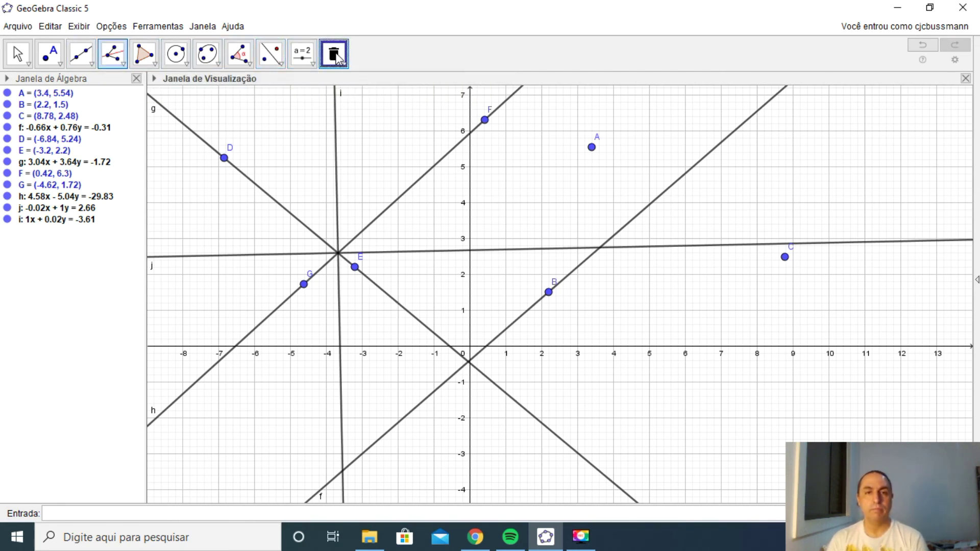
left_click(462, 141)
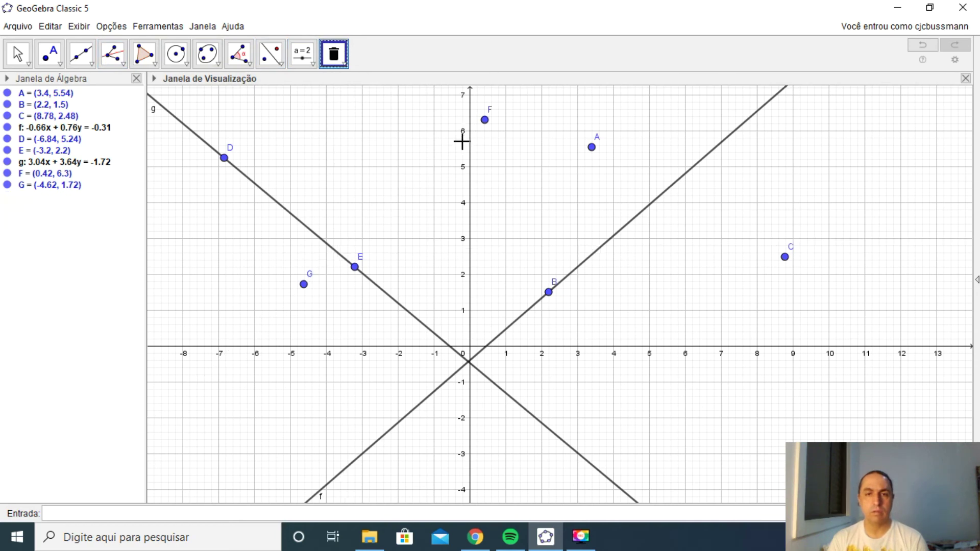
left_click(264, 192)
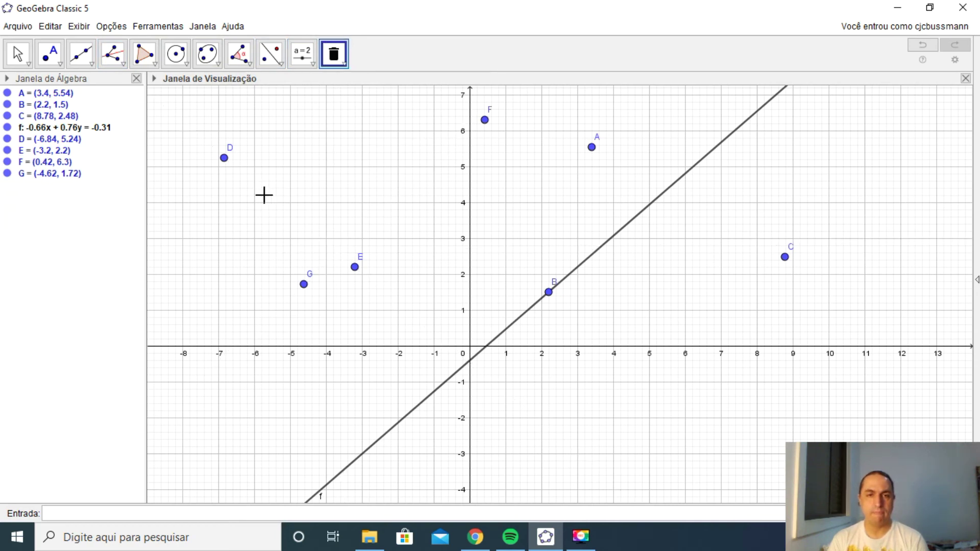
left_click(303, 284)
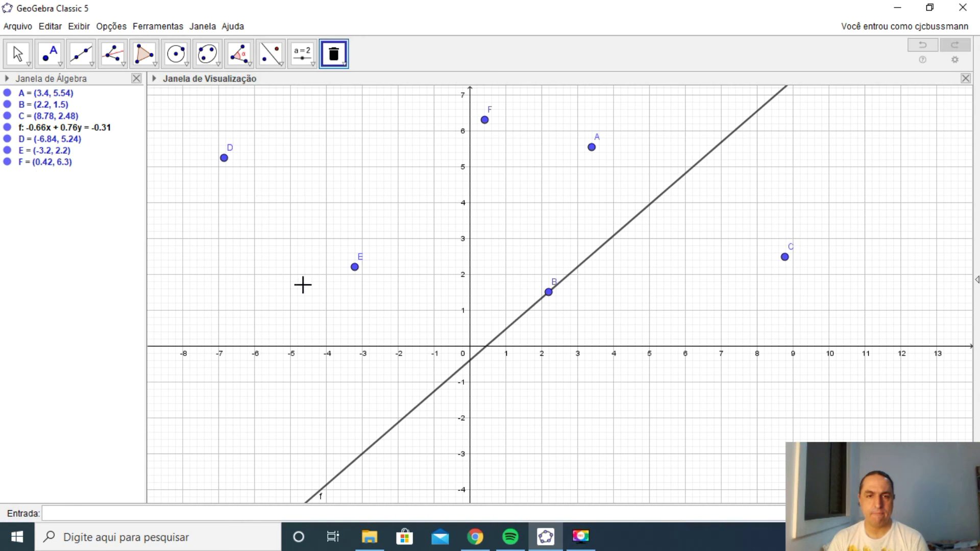
left_click(355, 267)
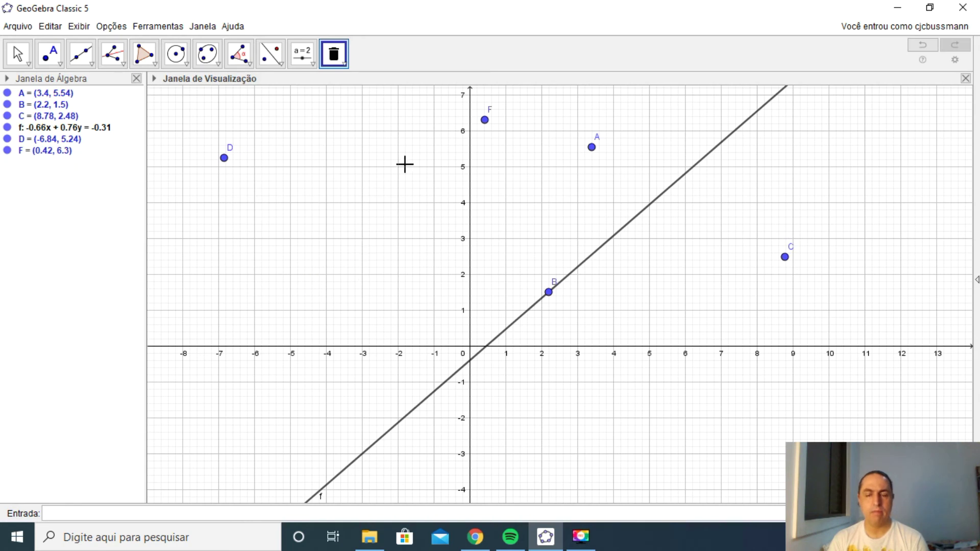
left_click(484, 123)
left_click(224, 158)
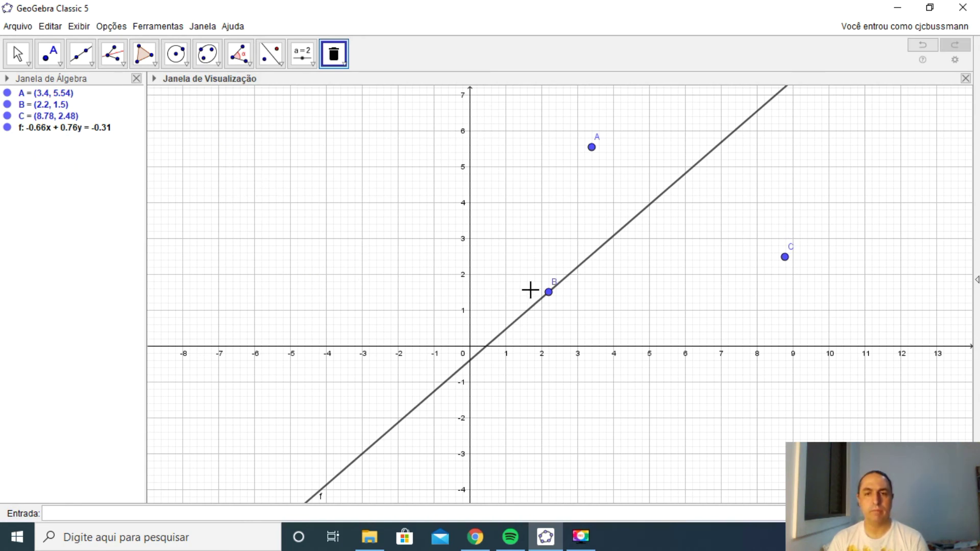
left_click(547, 293)
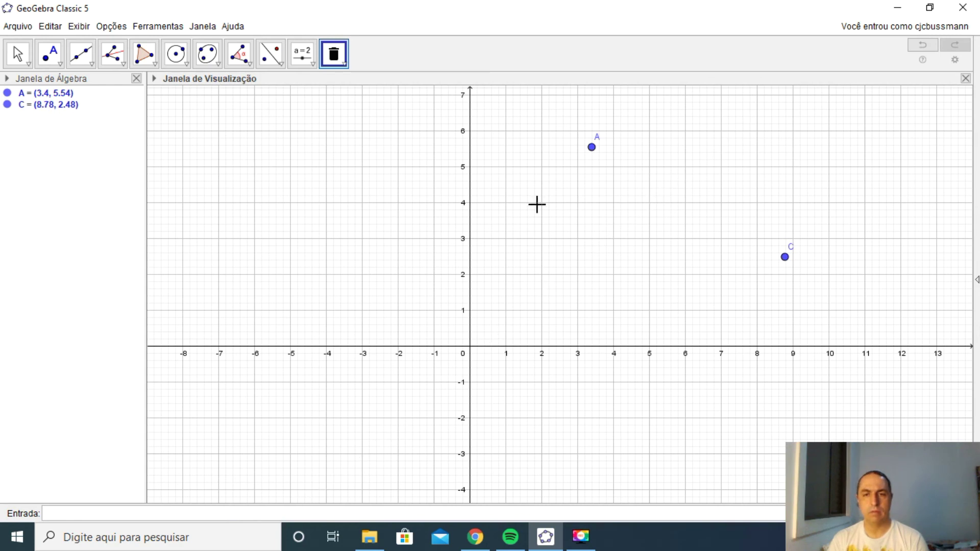
left_click(591, 148)
left_click(784, 258)
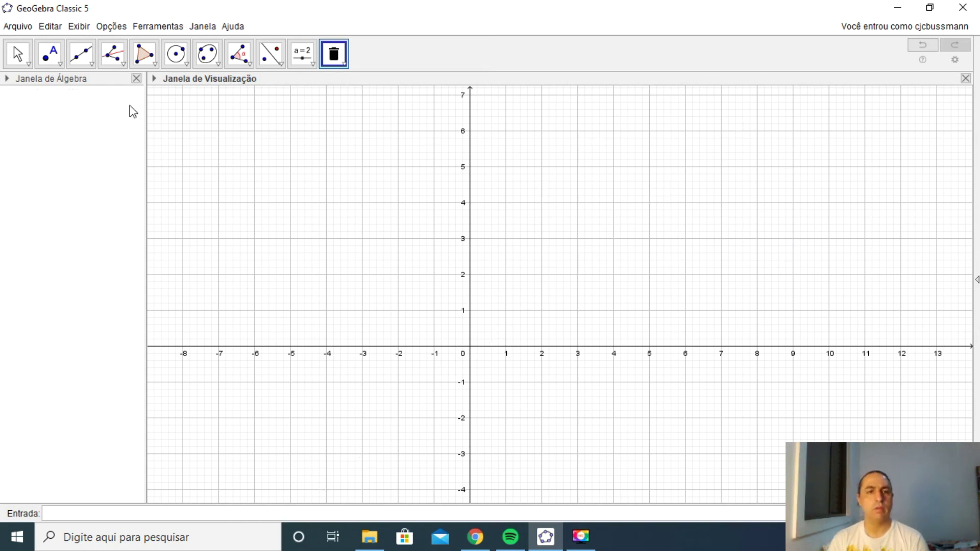
Step: Place a free point A at about (2.34, 2.58) for the Reta Tangente example
left_click(122, 63)
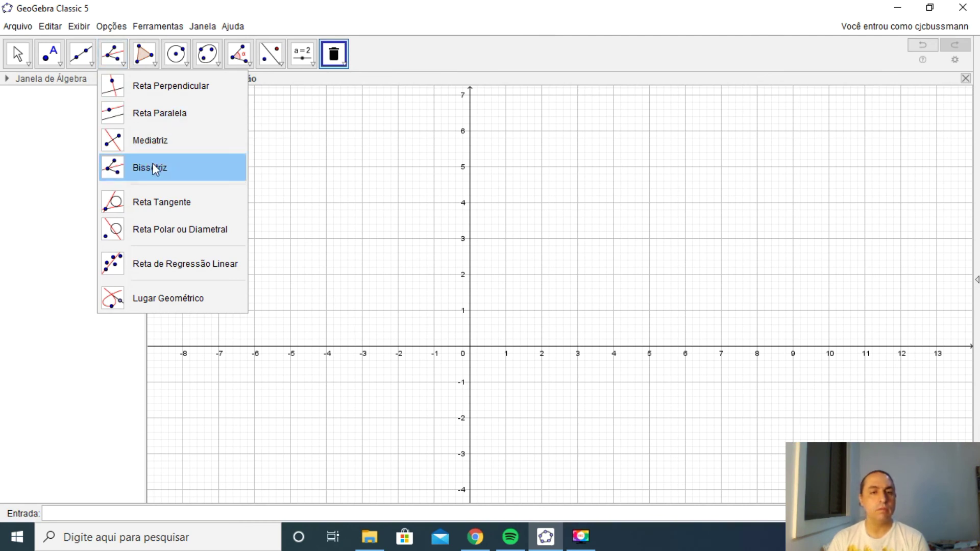
left_click(151, 198)
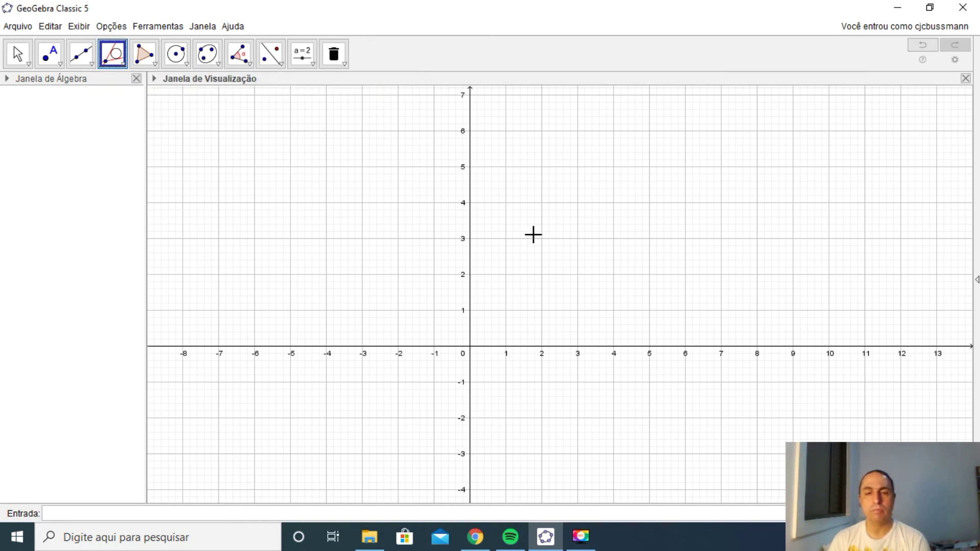
left_click(48, 60)
left_click(553, 253)
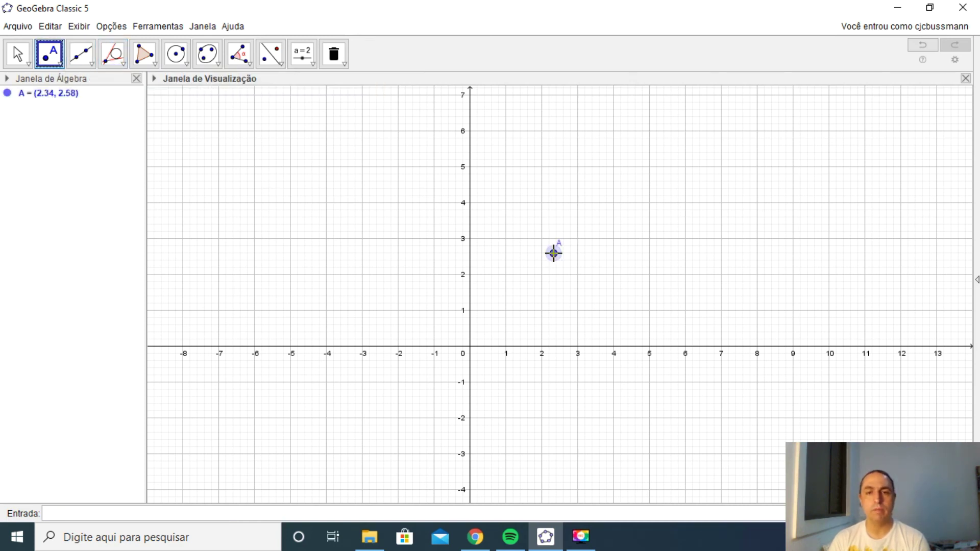
Step: Draw a circle centred at about (5.94, 4.86) through about (3.78, 5.96) with Círculo dados Centro e Um de seus Pontos
left_click(178, 66)
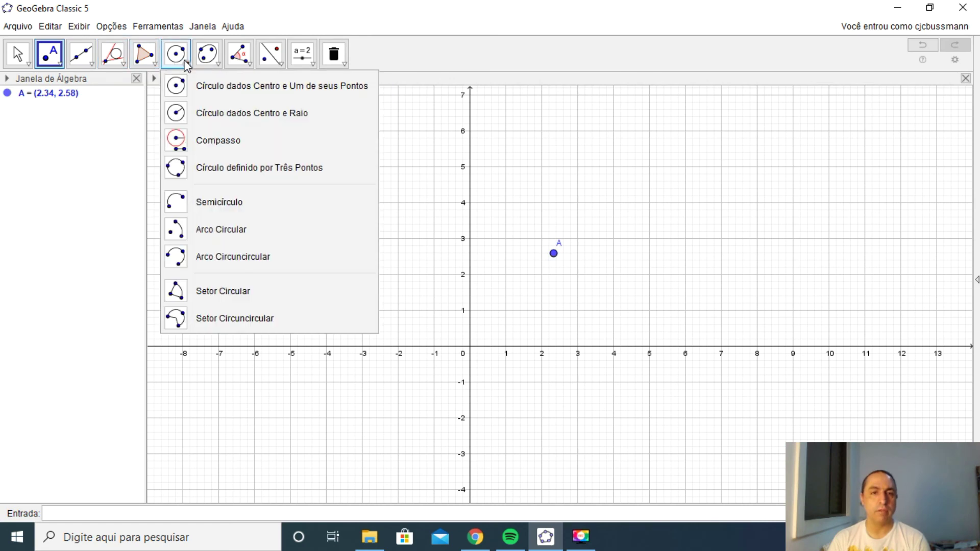
left_click(209, 90)
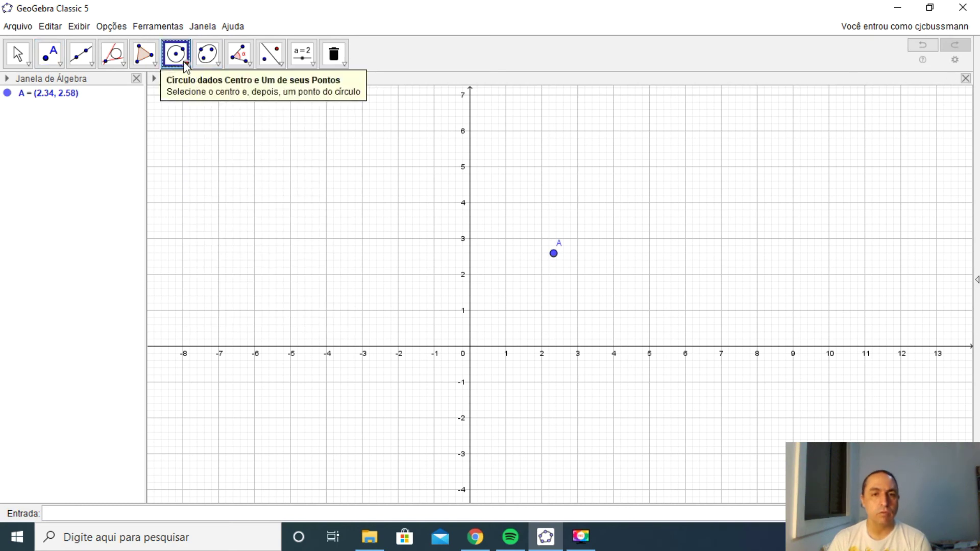
left_click(683, 171)
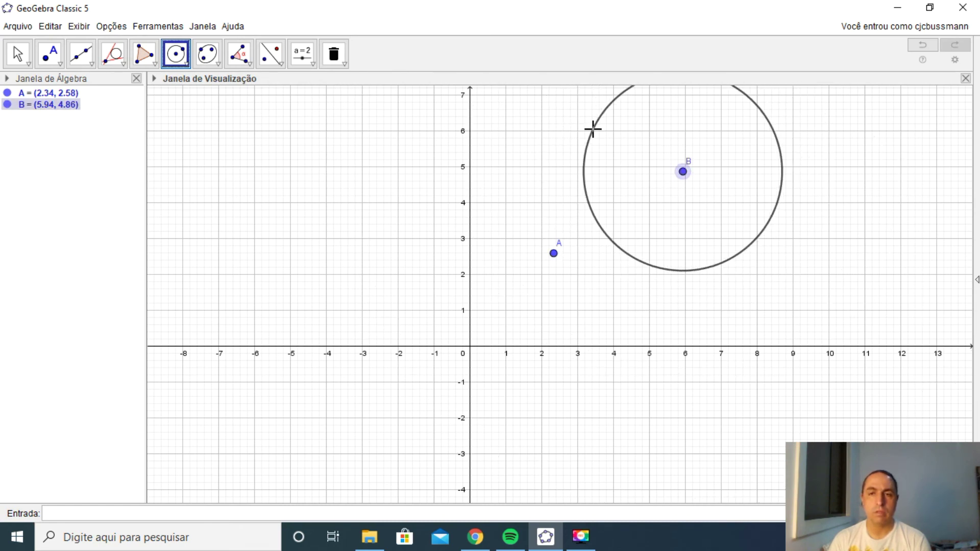
left_click(605, 132)
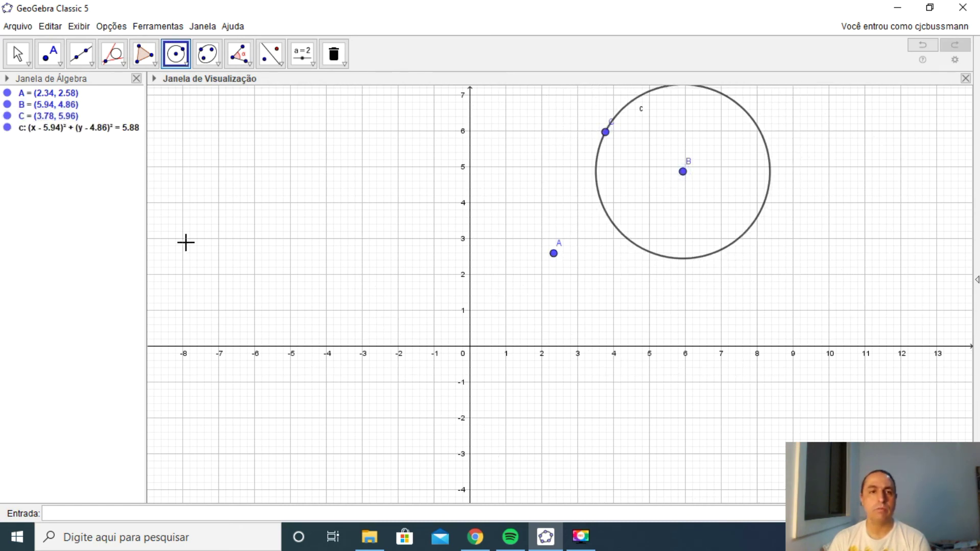
Step: Construct the tangent lines from point A to the circle with the Reta Tangente tool
left_click(113, 53)
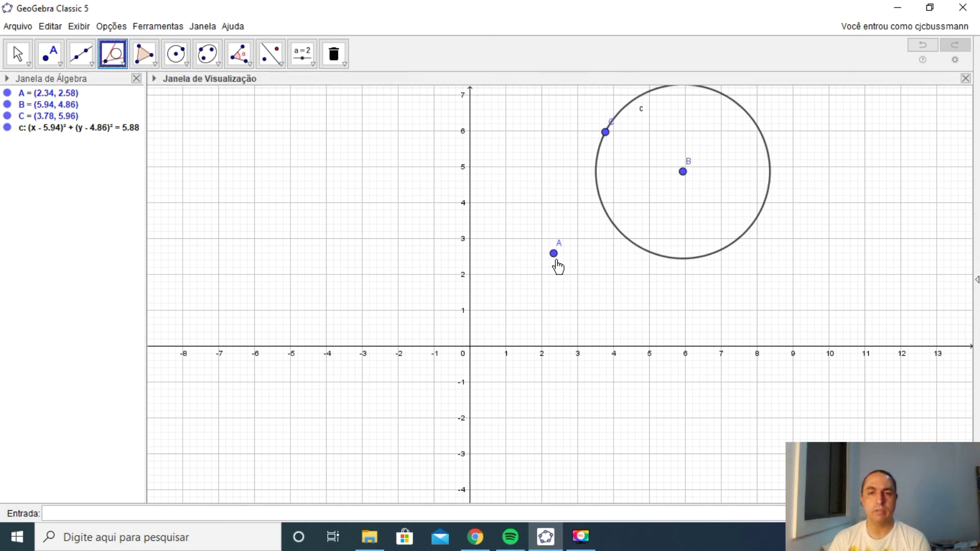
left_click(553, 254)
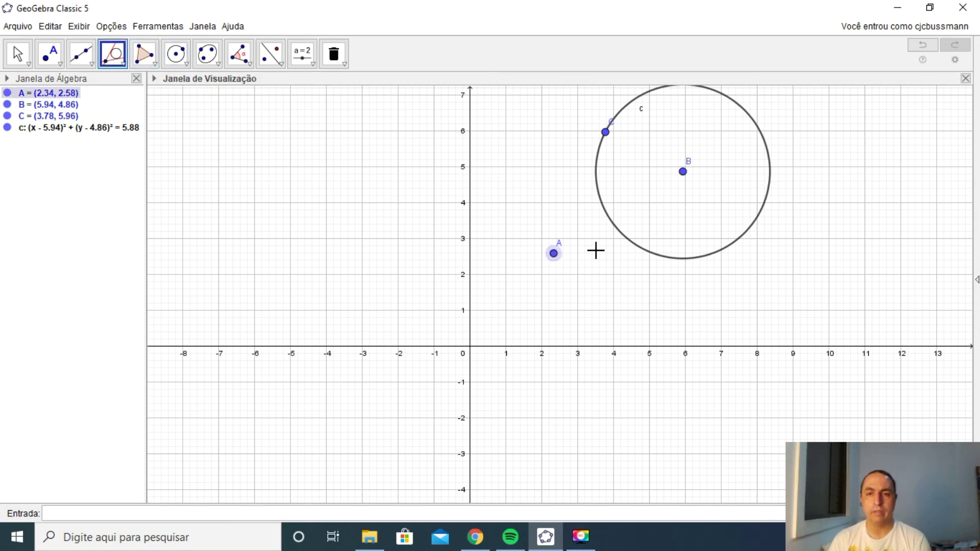
left_click(628, 245)
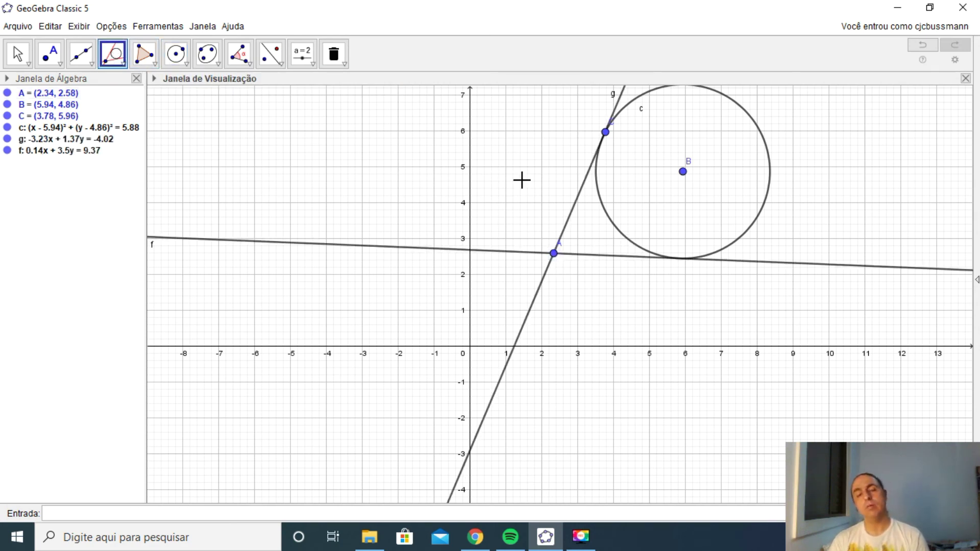